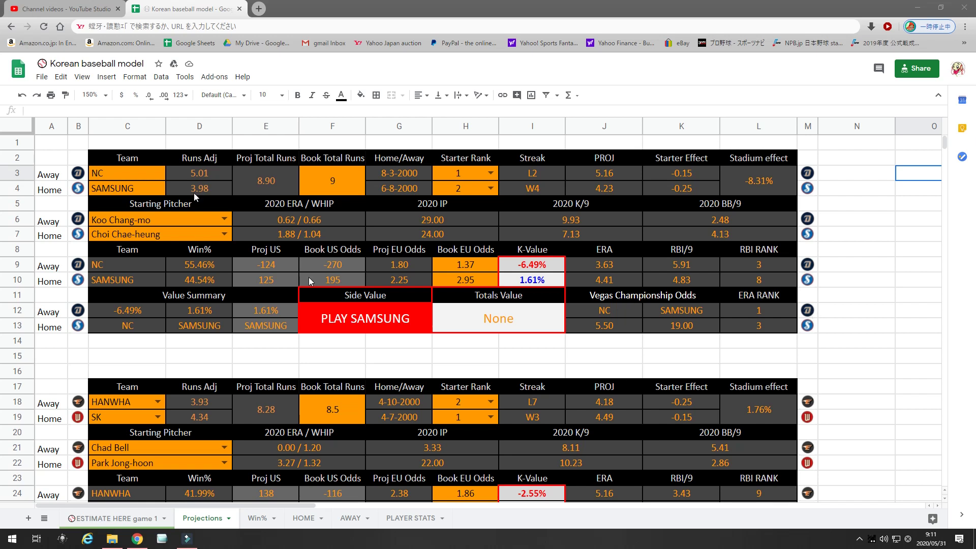
# - Enter 6-6 in cell C1 above the first game's table and dismiss the document status notice
pyautogui.click(133, 143)
pyautogui.write('6-6')
pyautogui.press('Tab')
pyautogui.press('Tab')
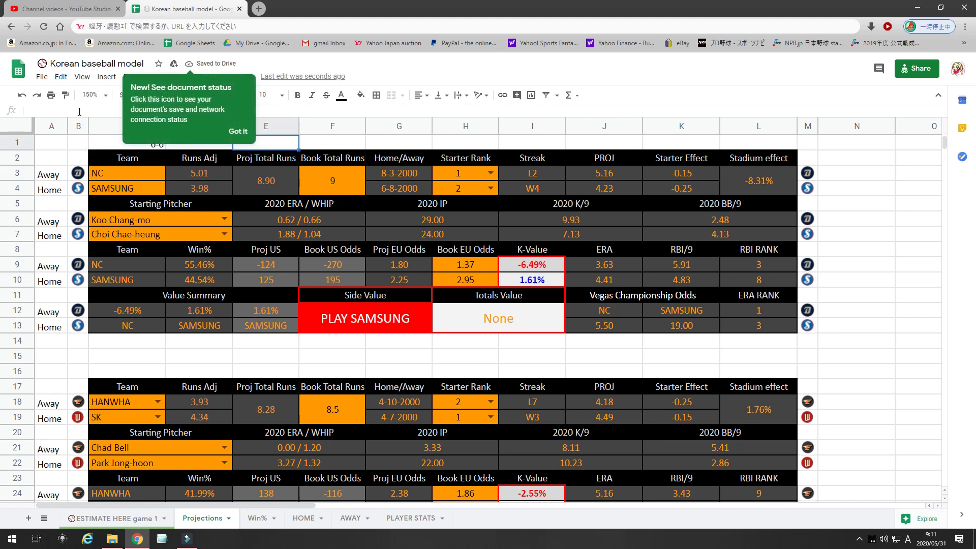
pyautogui.click(239, 131)
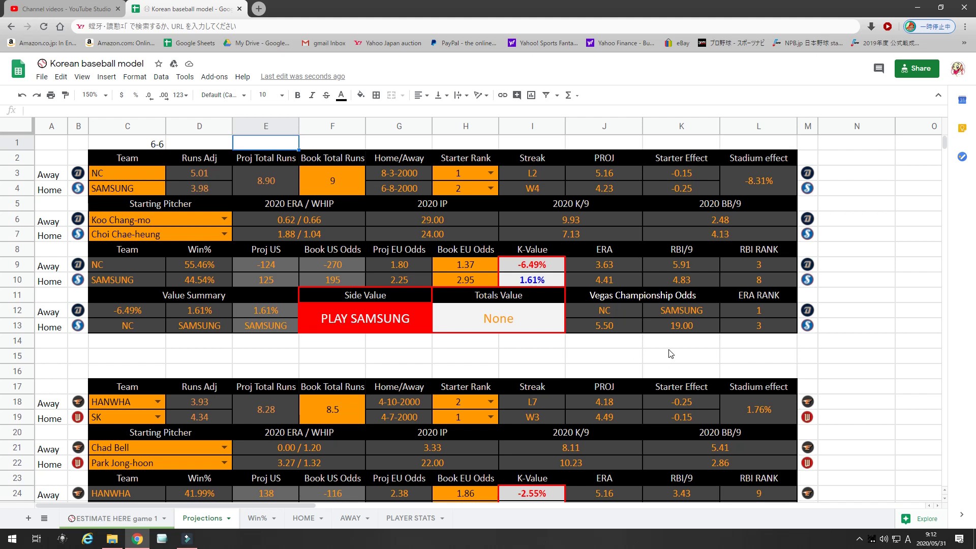
# - Examine the NC–Samsung championship odds and both starting pitchers' 2020 ERA/WHIP, innings, K/9 and BB/9 figures
pyautogui.click(674, 327)
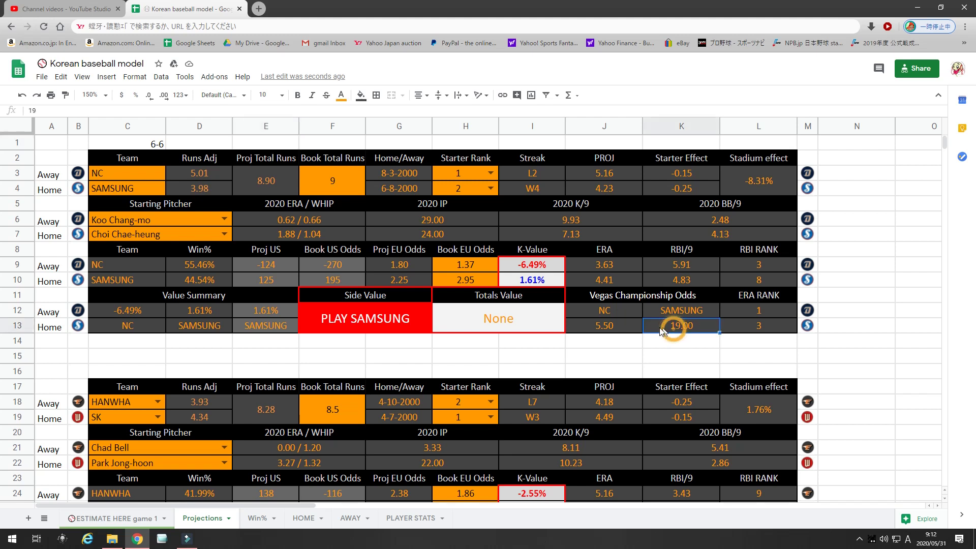
pyautogui.click(633, 329)
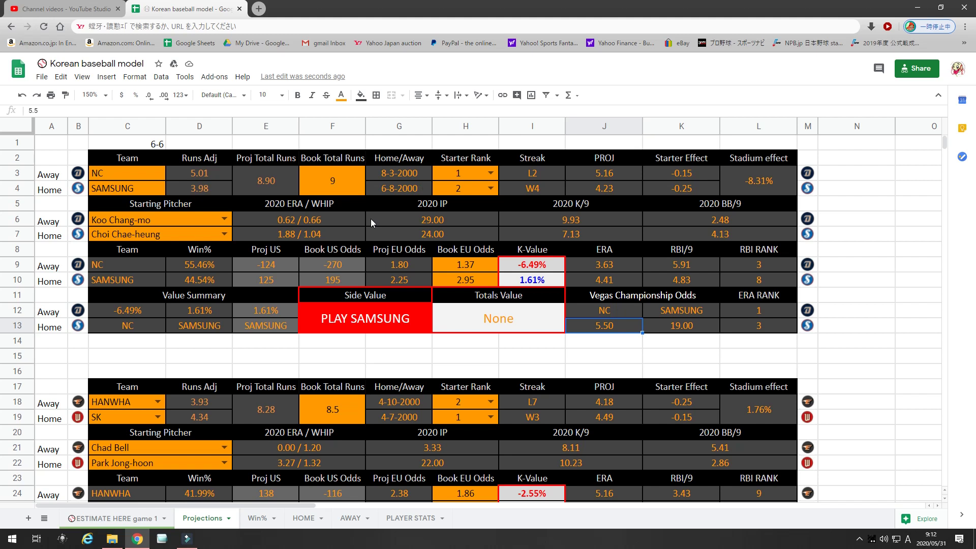
pyautogui.click(401, 221)
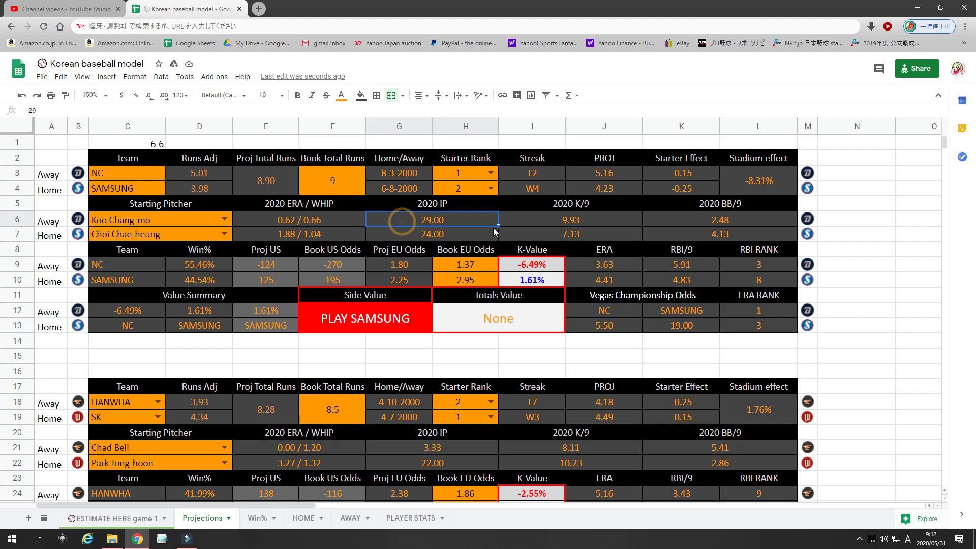
pyautogui.click(543, 225)
pyautogui.click(721, 224)
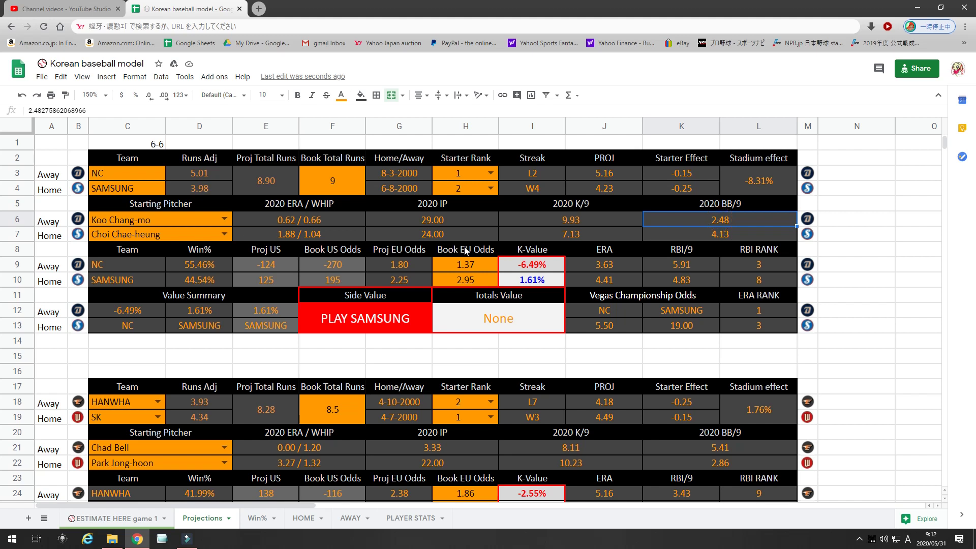
pyautogui.click(288, 221)
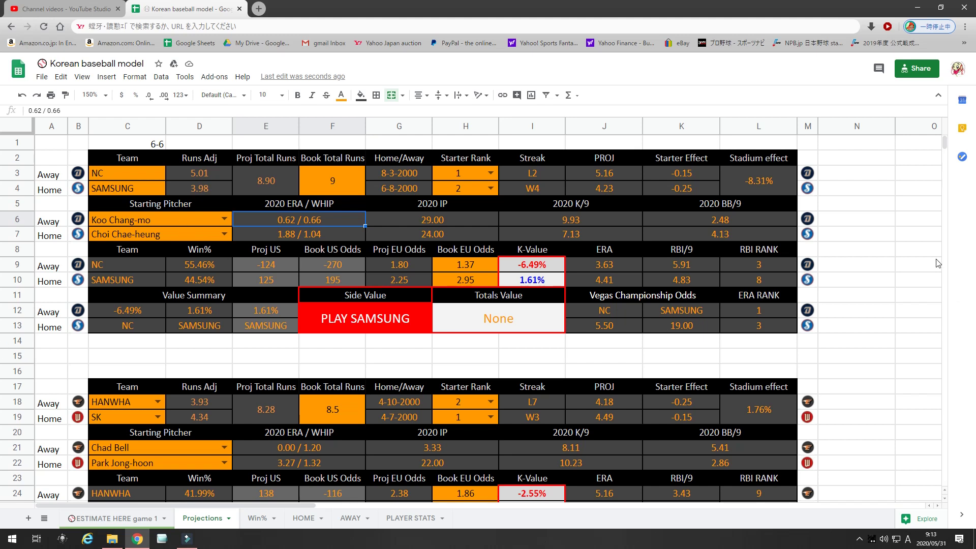
pyautogui.click(880, 250)
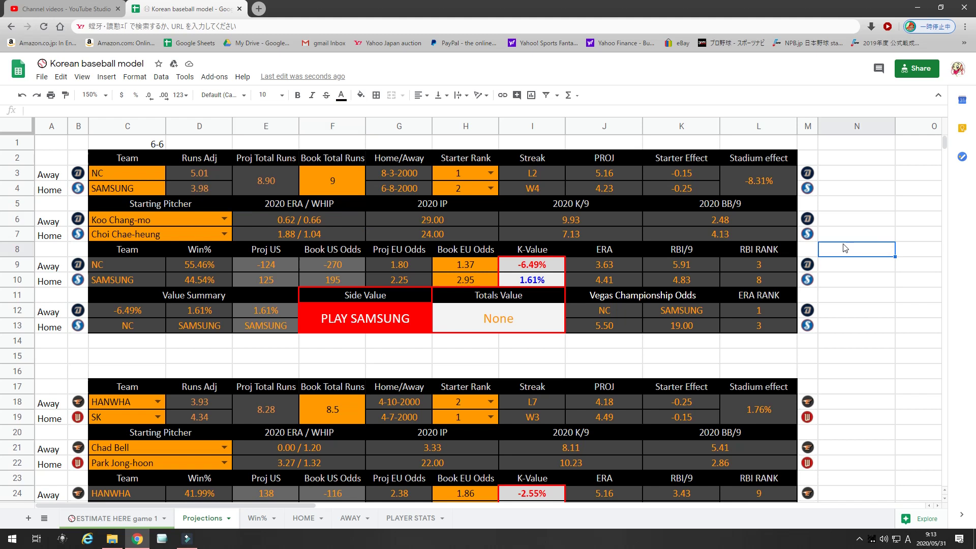
pyautogui.click(142, 238)
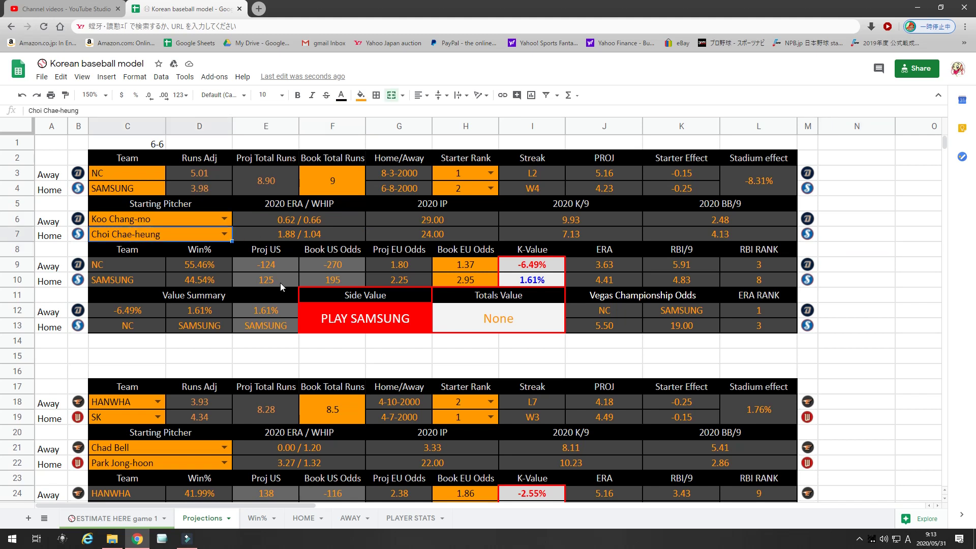
pyautogui.click(304, 236)
pyautogui.click(617, 236)
pyautogui.click(684, 238)
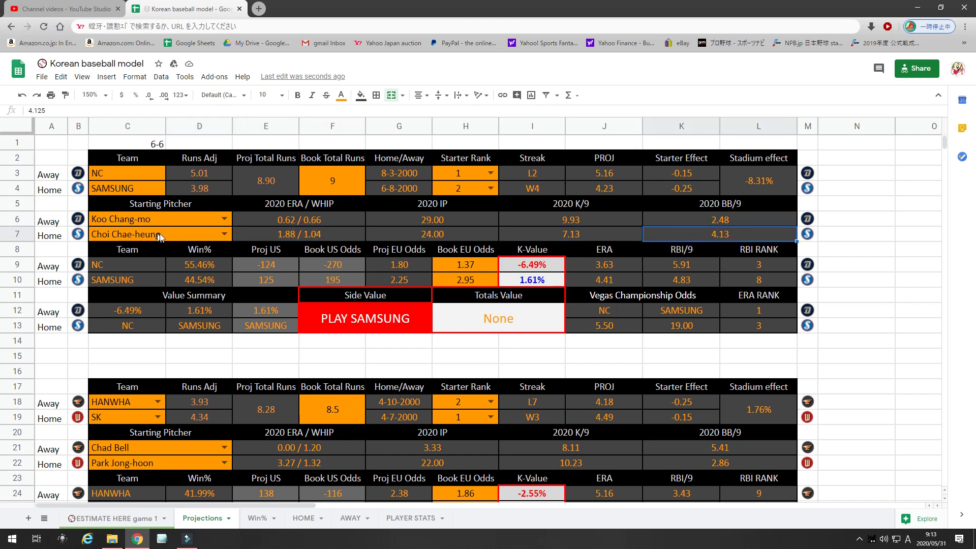
pyautogui.click(319, 240)
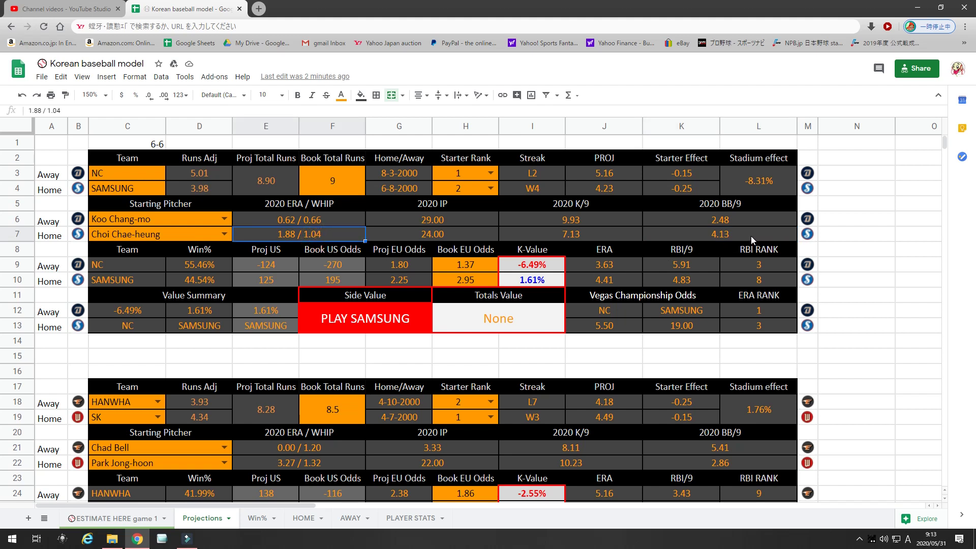
pyautogui.click(875, 186)
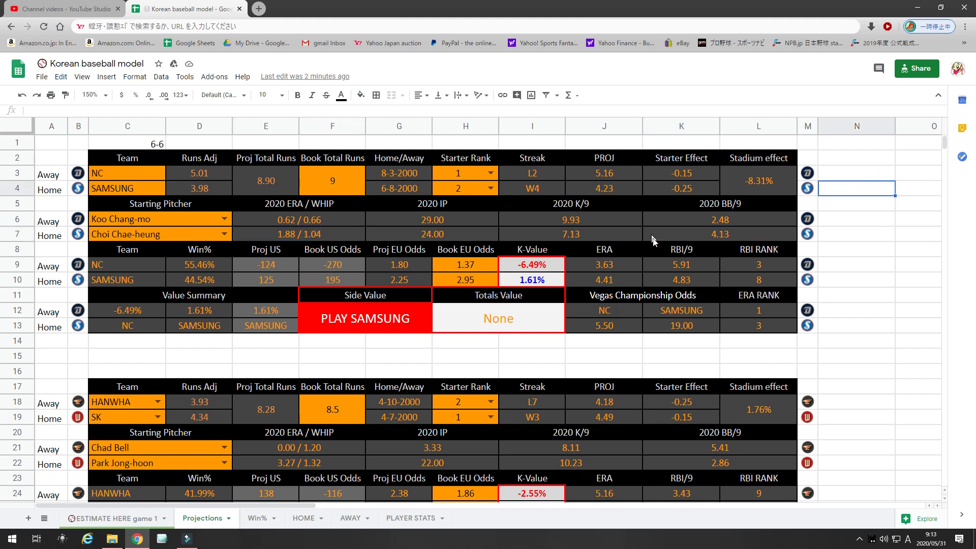
# - Review the NC–Samsung side value pick, Samsung's win percentage, its projected and book EU odds, and the RBI ranks
pyautogui.click(363, 320)
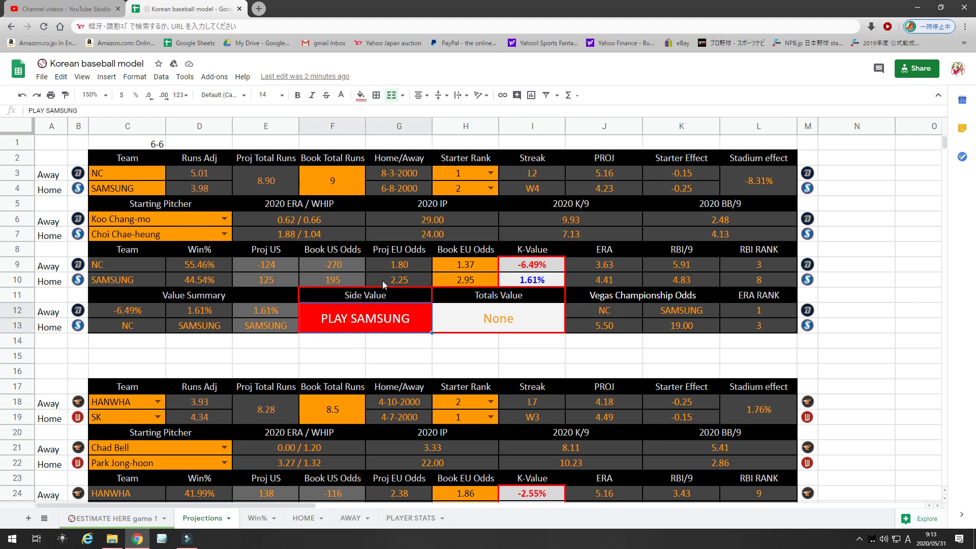
pyautogui.click(206, 281)
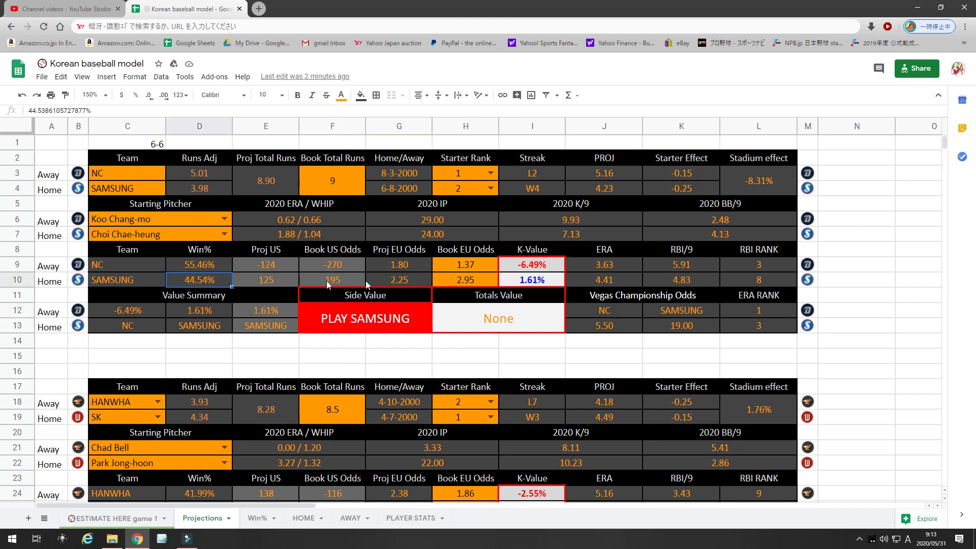
pyautogui.click(399, 282)
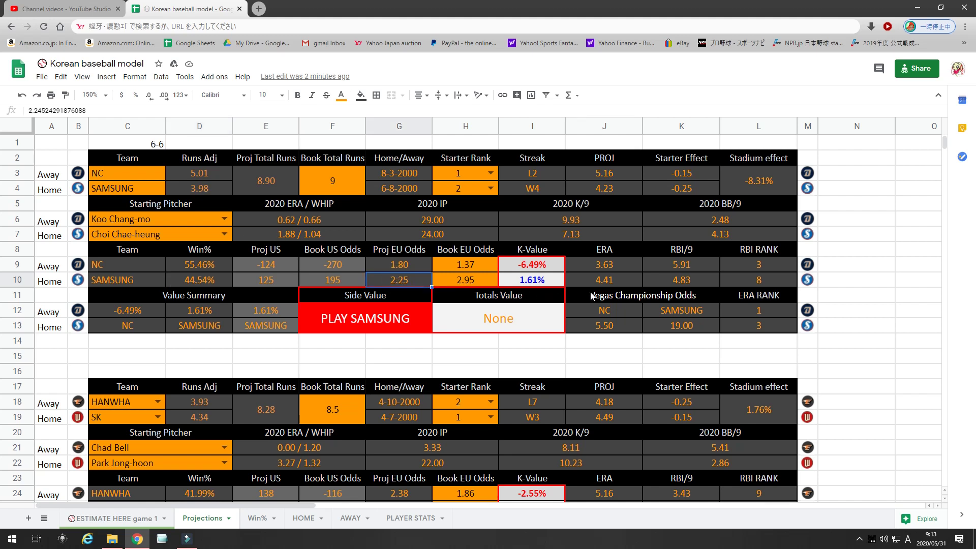
pyautogui.click(460, 279)
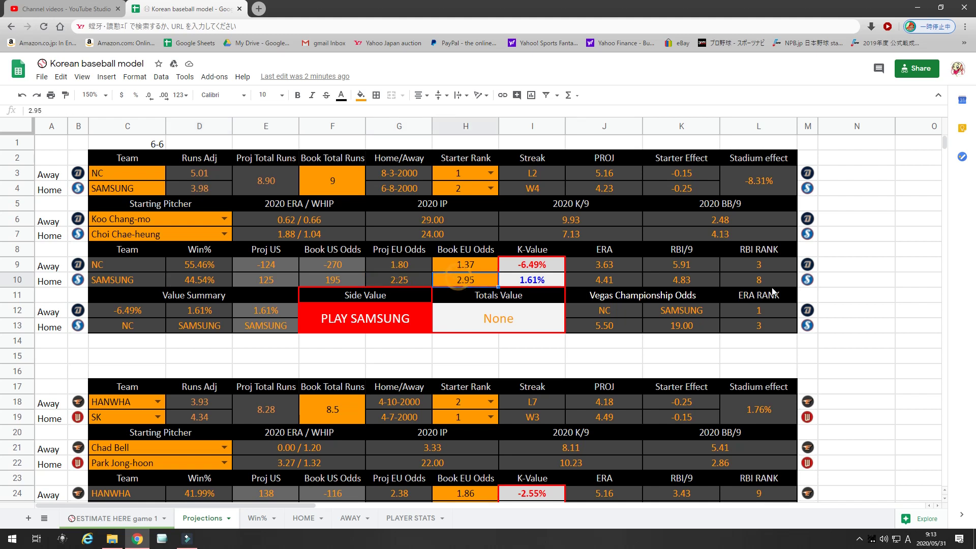
pyautogui.click(863, 235)
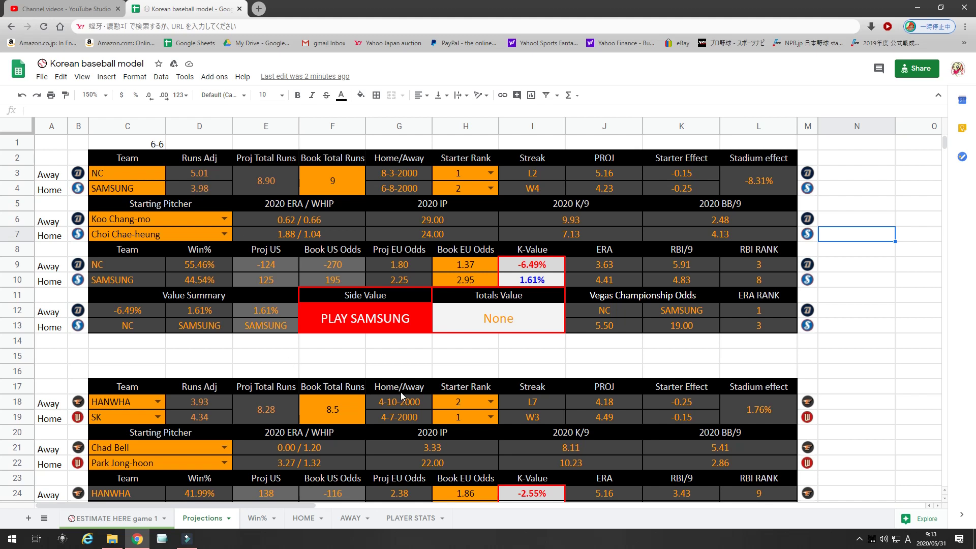
pyautogui.click(755, 279)
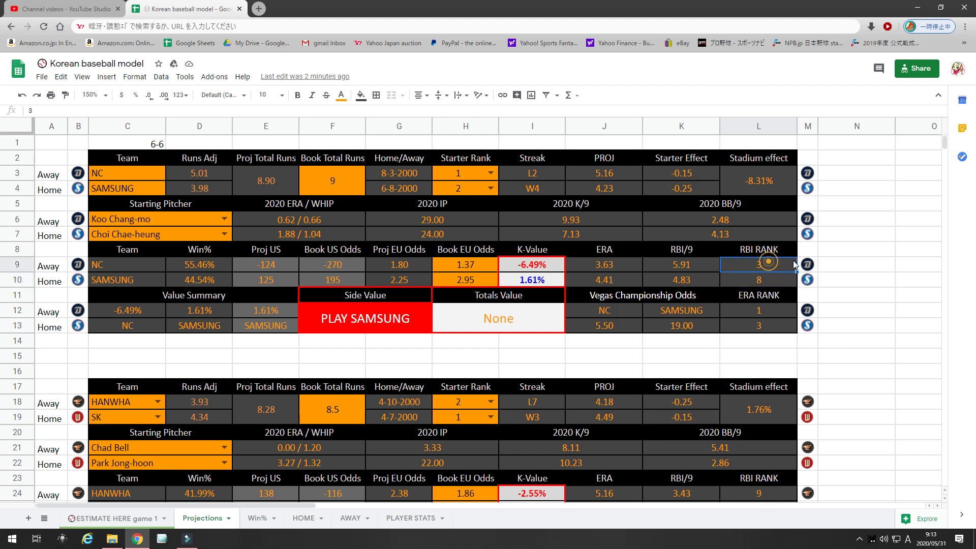
pyautogui.click(876, 253)
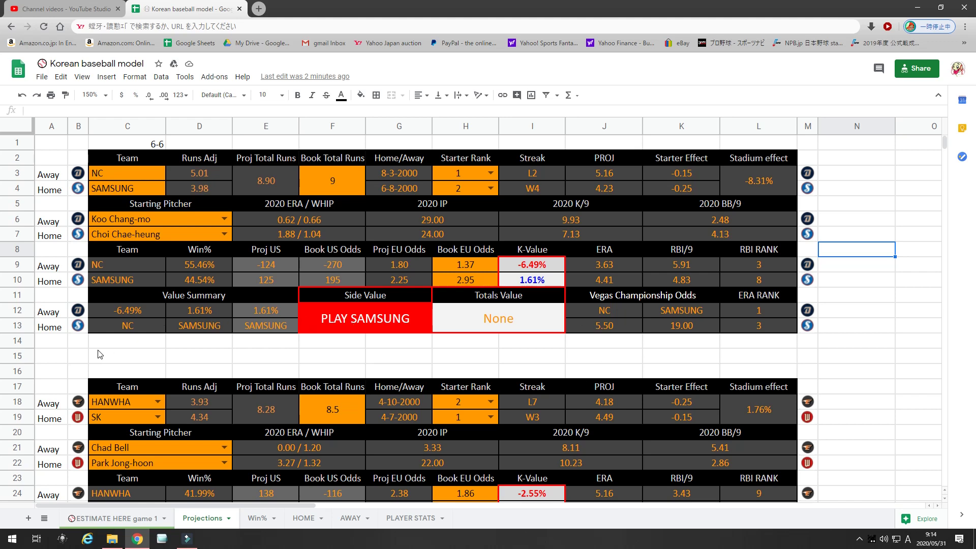
# - Examine the Hanwha–SK game's starter rank, projected and book total runs, win percentages, EU odds and ERA ranks
pyautogui.scroll(-3, 100, 354)
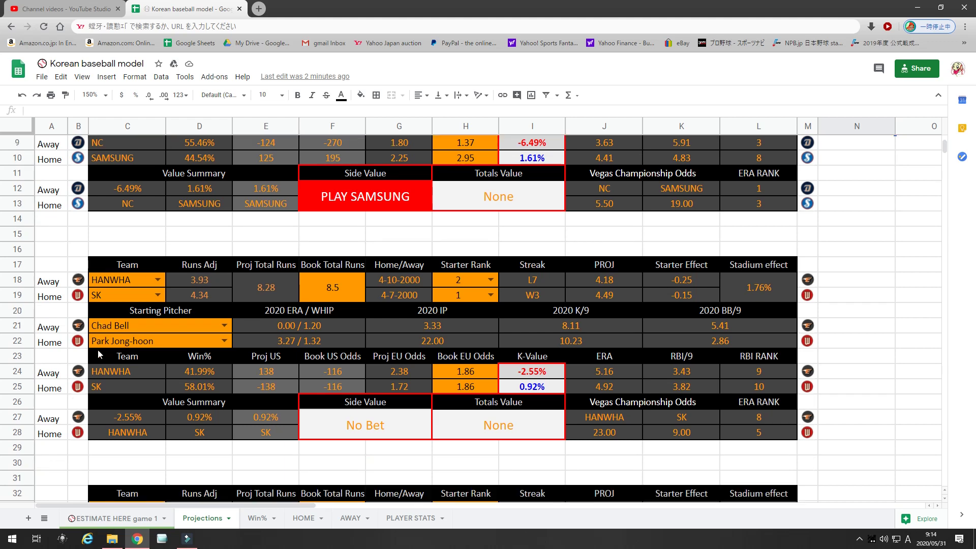
pyautogui.scroll(1, 99, 354)
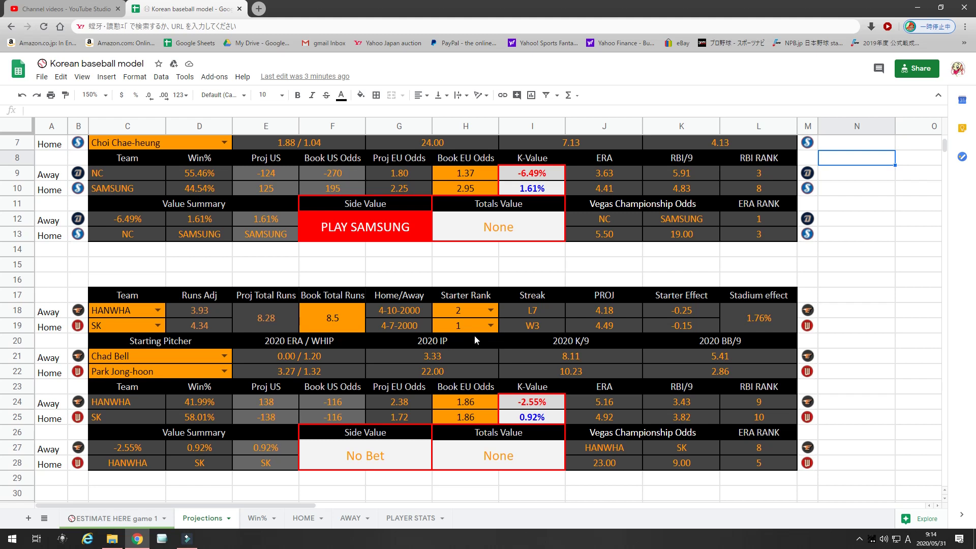
pyautogui.click(469, 313)
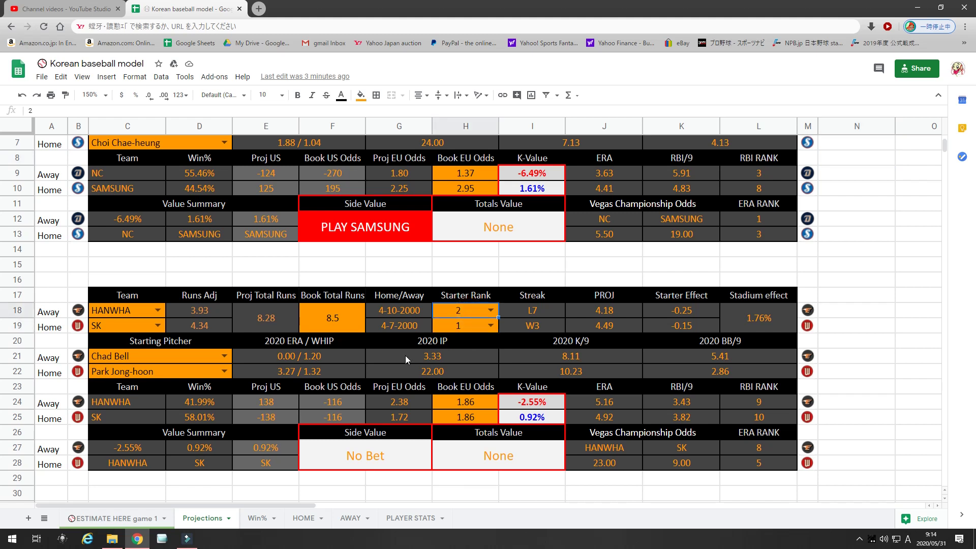
pyautogui.click(260, 321)
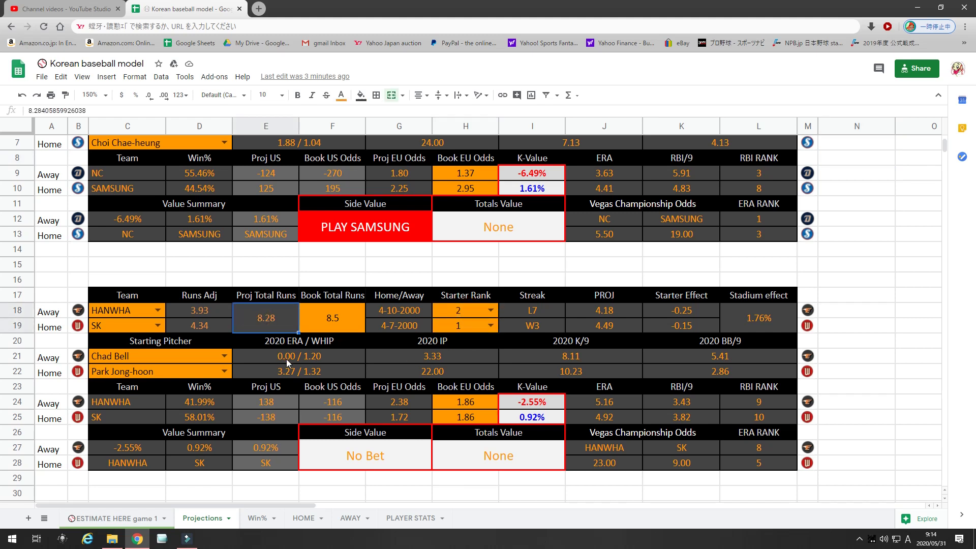
pyautogui.click(333, 328)
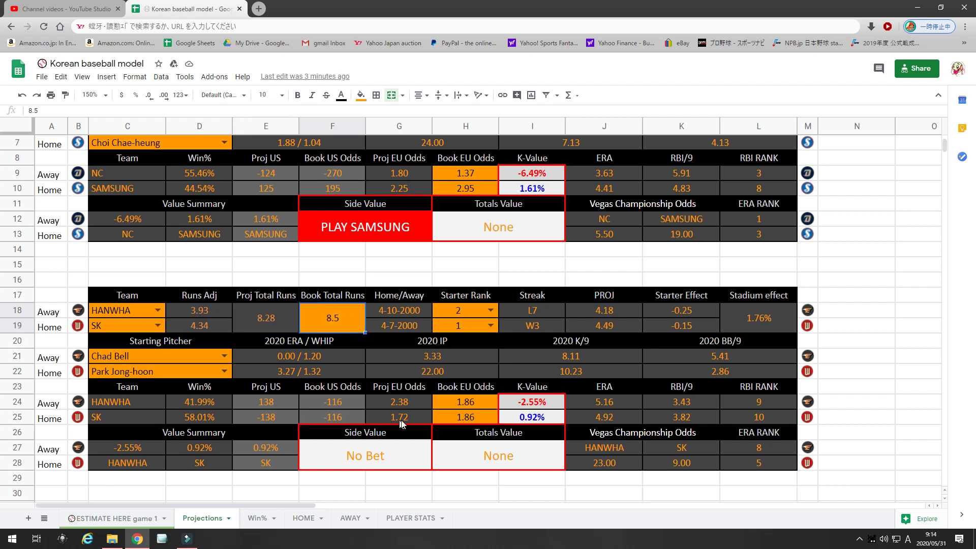
pyautogui.click(192, 418)
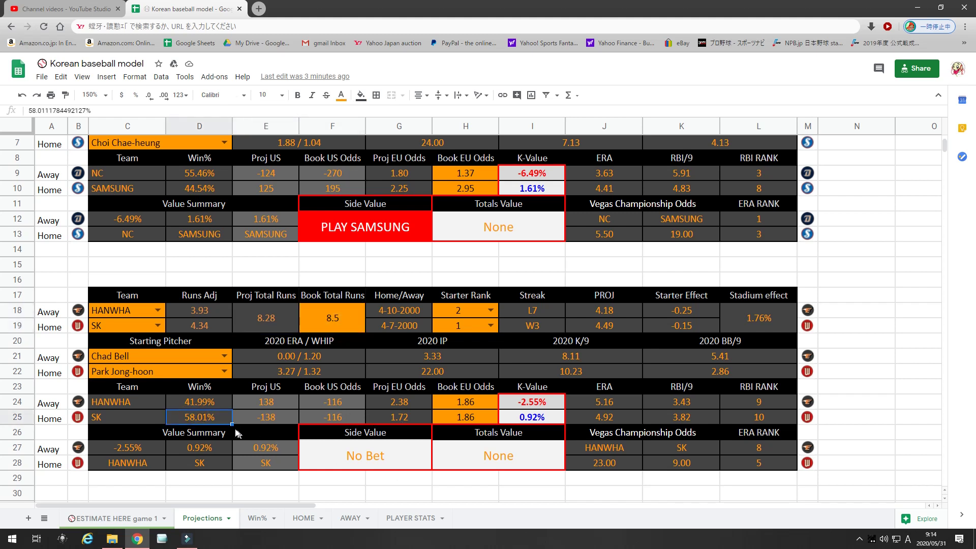
pyautogui.click(215, 403)
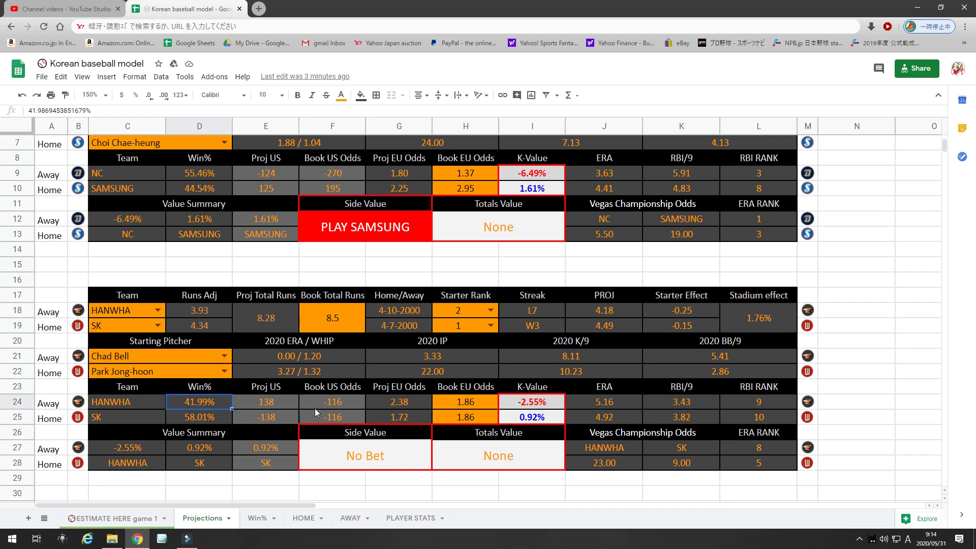
pyautogui.click(397, 404)
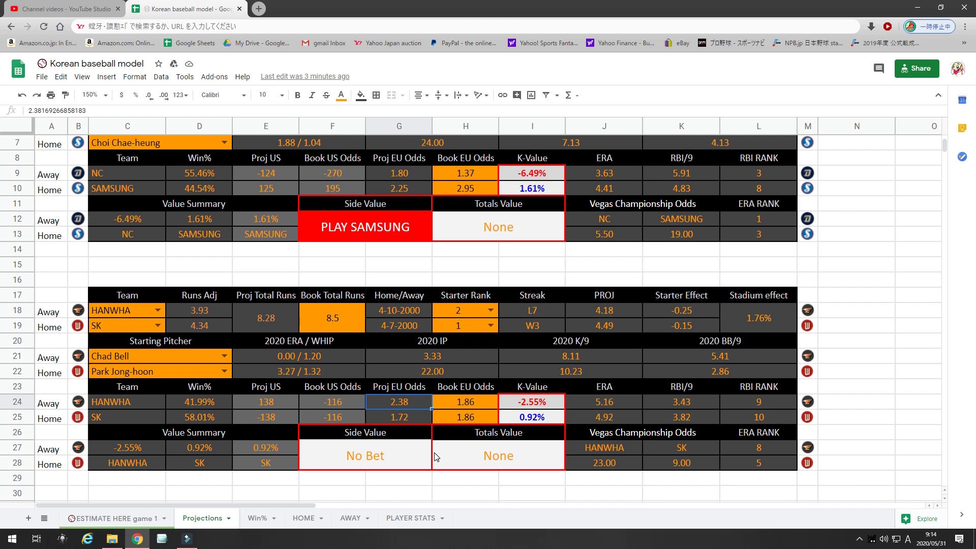
pyautogui.click(473, 421)
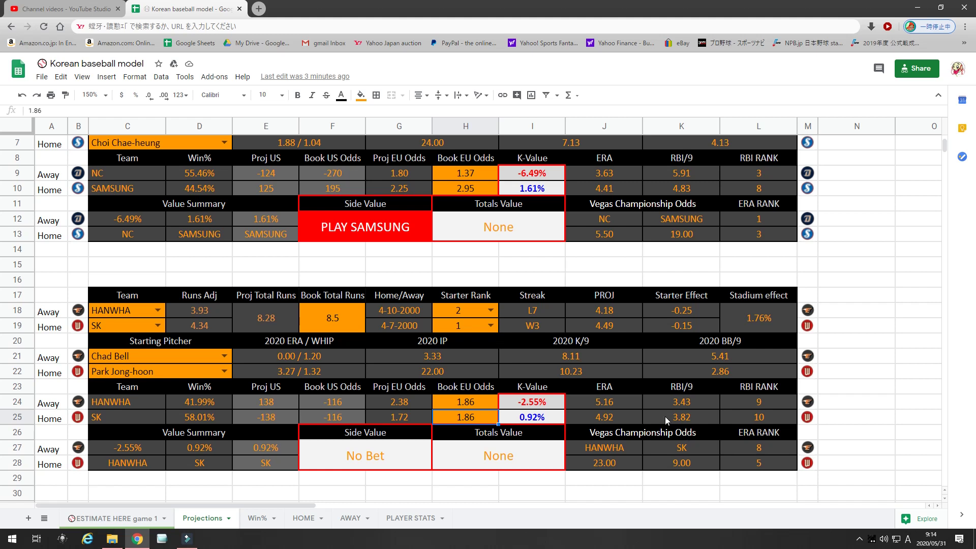
pyautogui.click(770, 463)
pyautogui.click(769, 451)
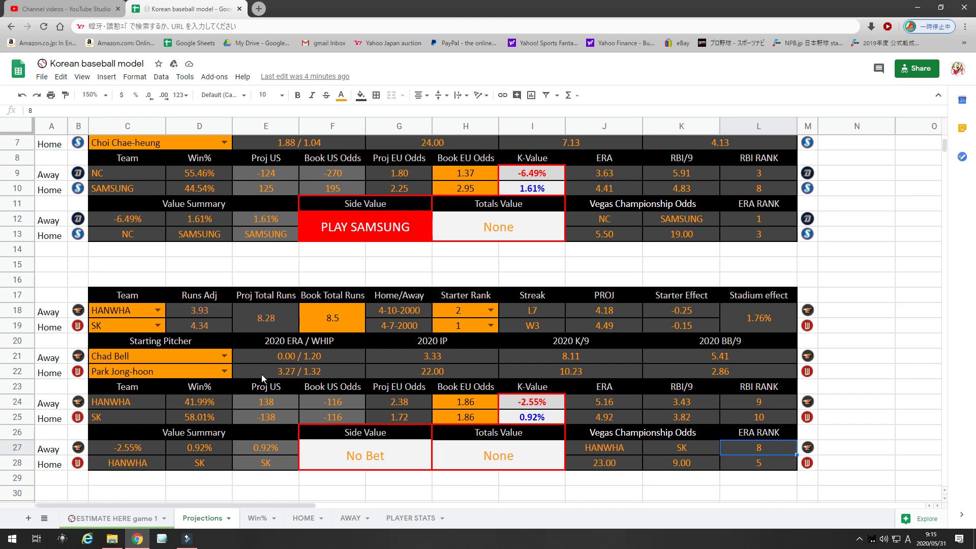
# - Examine the KT–Kiwoom game's championship odds for Kiwoom, Kiwoom's ERA and RBI ranks, and both teams' starter ranks
pyautogui.scroll(-2, 261, 374)
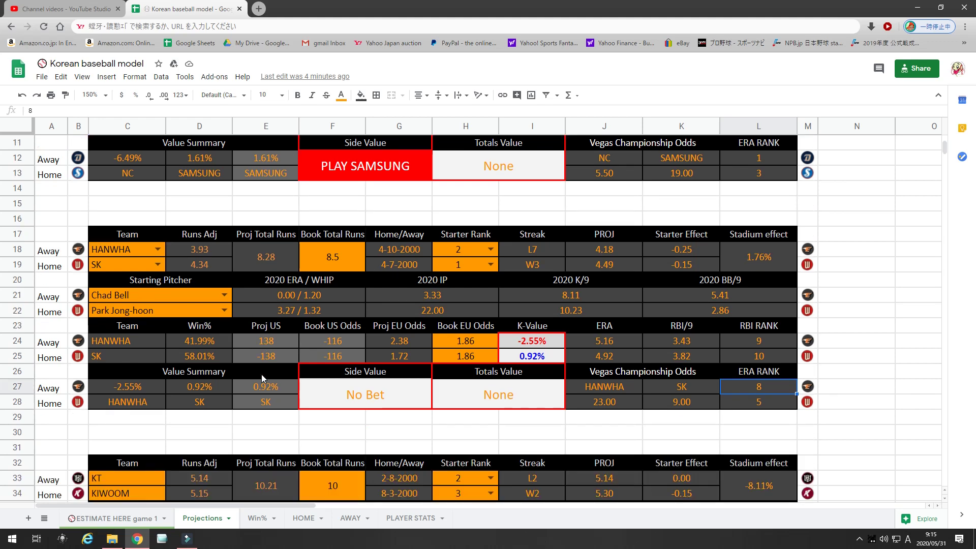
pyautogui.scroll(-5, 262, 376)
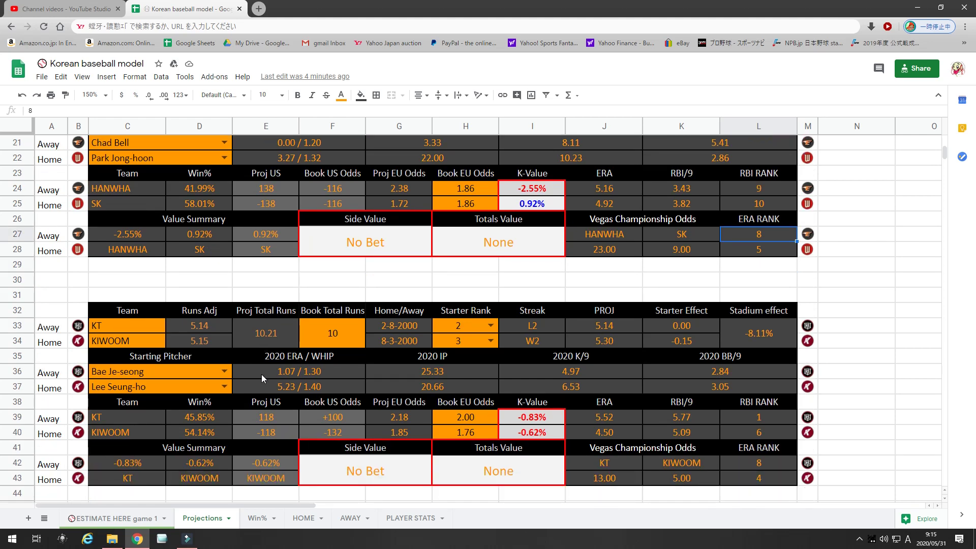
pyautogui.click(679, 481)
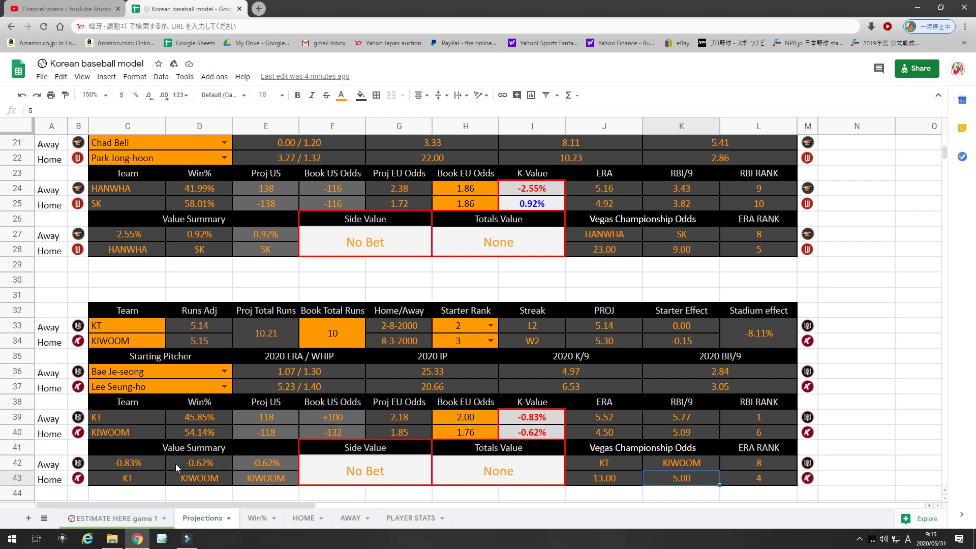
pyautogui.click(770, 481)
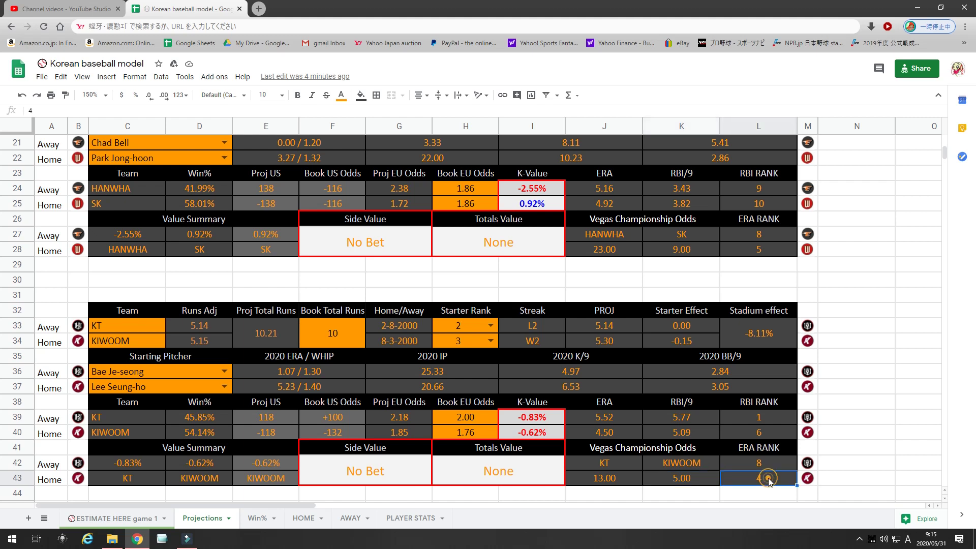
pyautogui.click(775, 437)
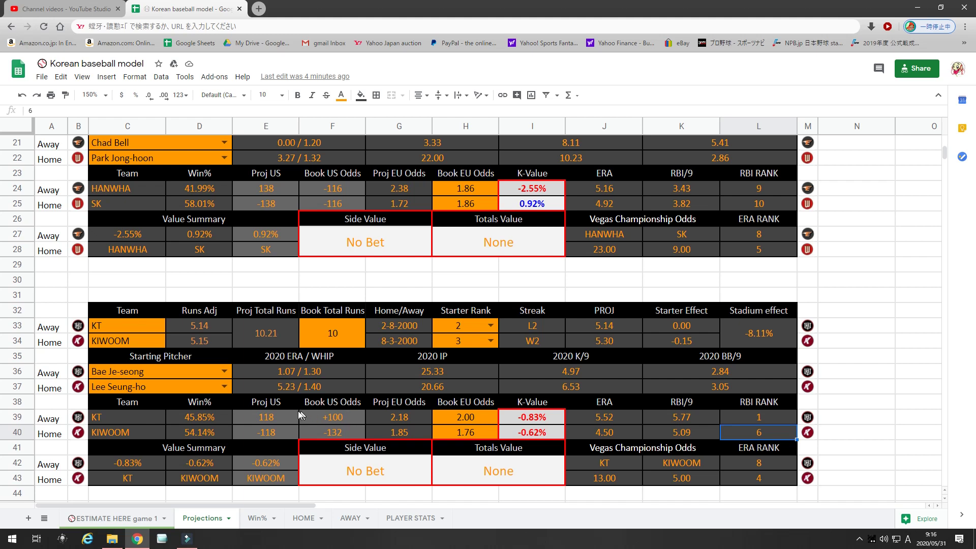
pyautogui.click(450, 325)
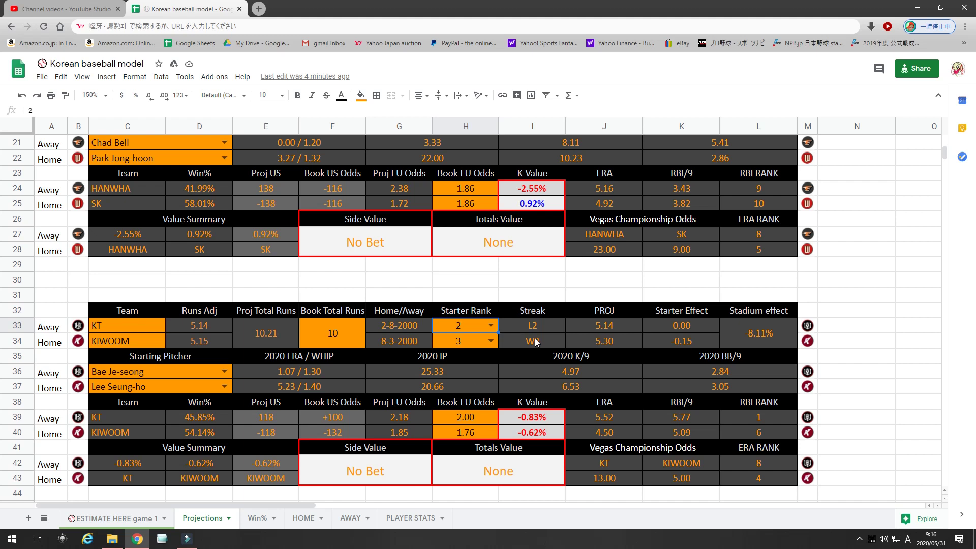
pyautogui.click(469, 341)
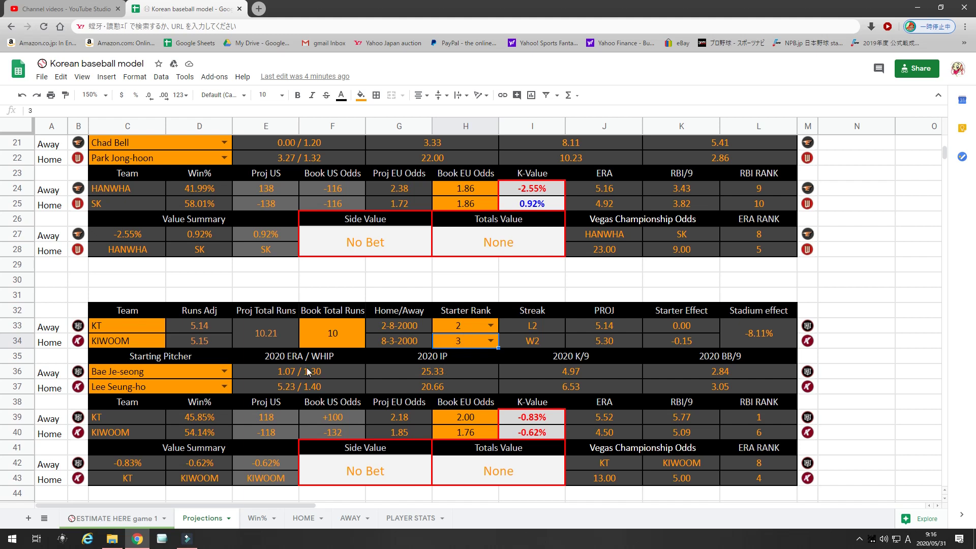
# - Compare the KT–Kiwoom projected and book total runs, Kiwoom's win percentage, the projected and book EU odds, and KT's K-Value
pyautogui.click(281, 340)
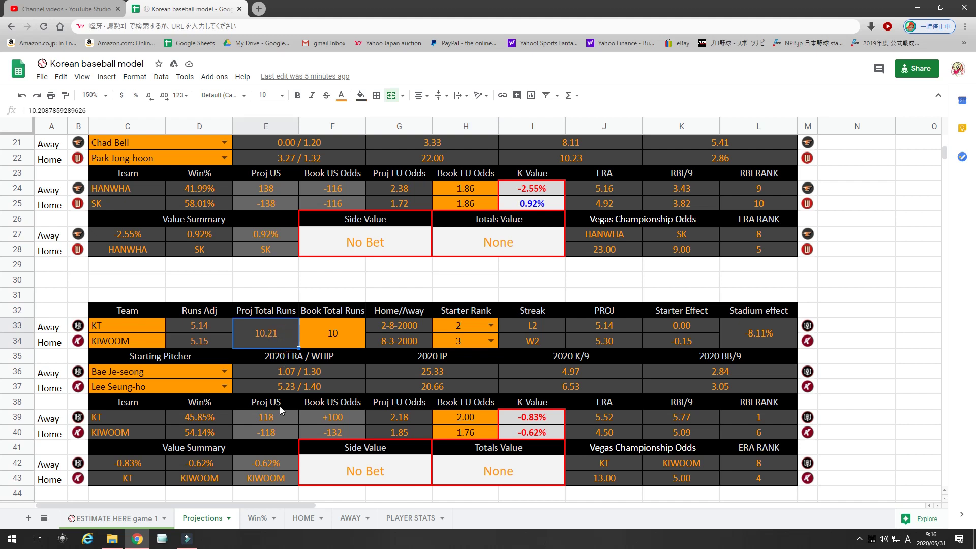
pyautogui.click(322, 334)
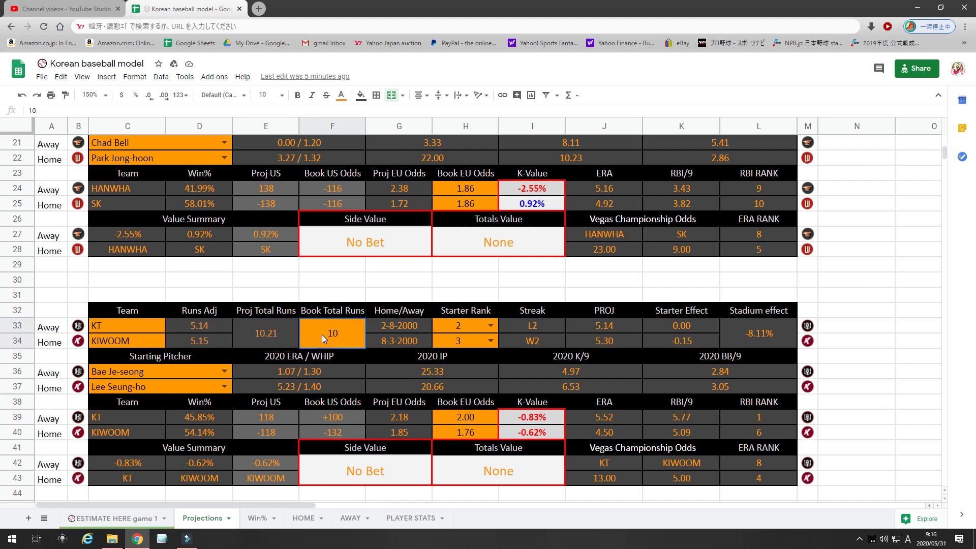
pyautogui.click(194, 431)
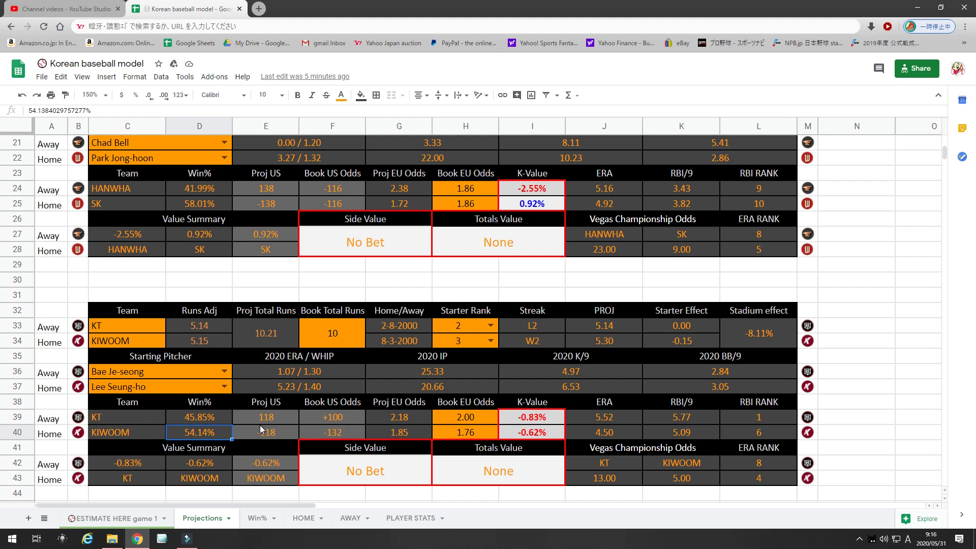
pyautogui.click(412, 418)
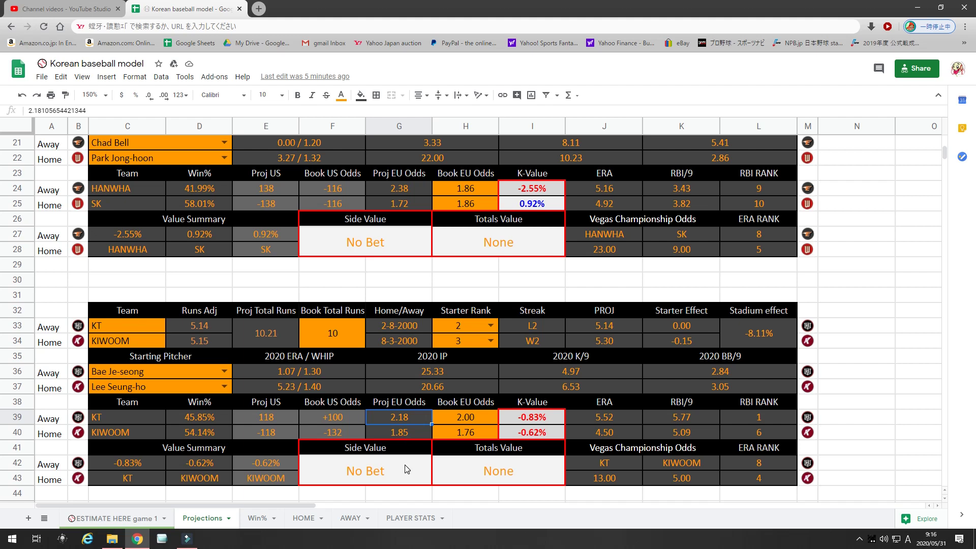
pyautogui.click(468, 436)
pyautogui.click(474, 420)
pyautogui.click(540, 418)
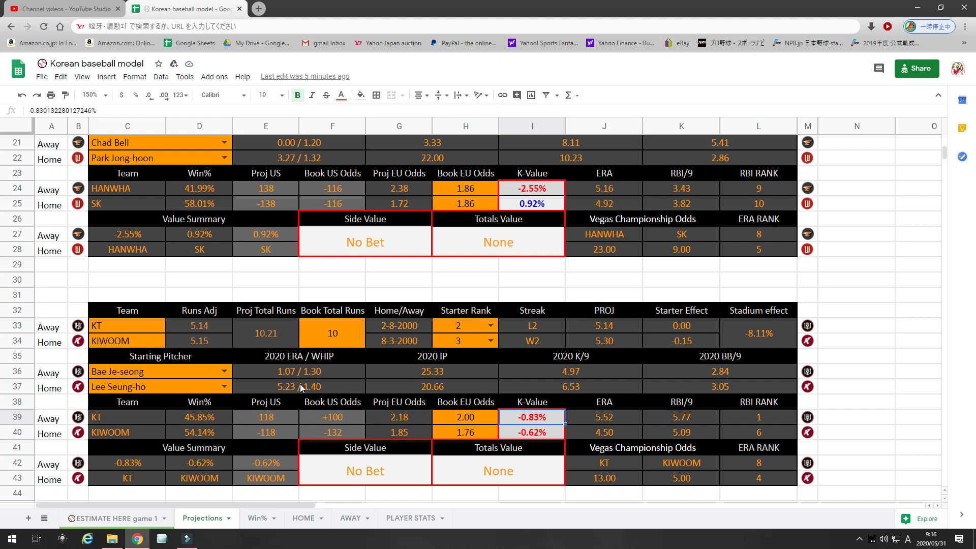
# - Examine the LG–KIA game's Vegas championship odds and both teams' starter ranks
pyautogui.scroll(-5, 300, 388)
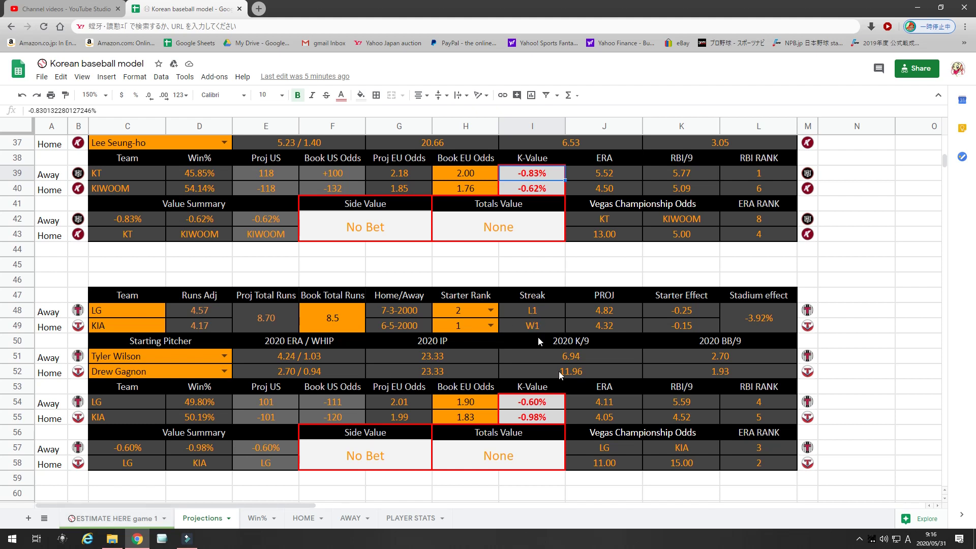
pyautogui.click(636, 467)
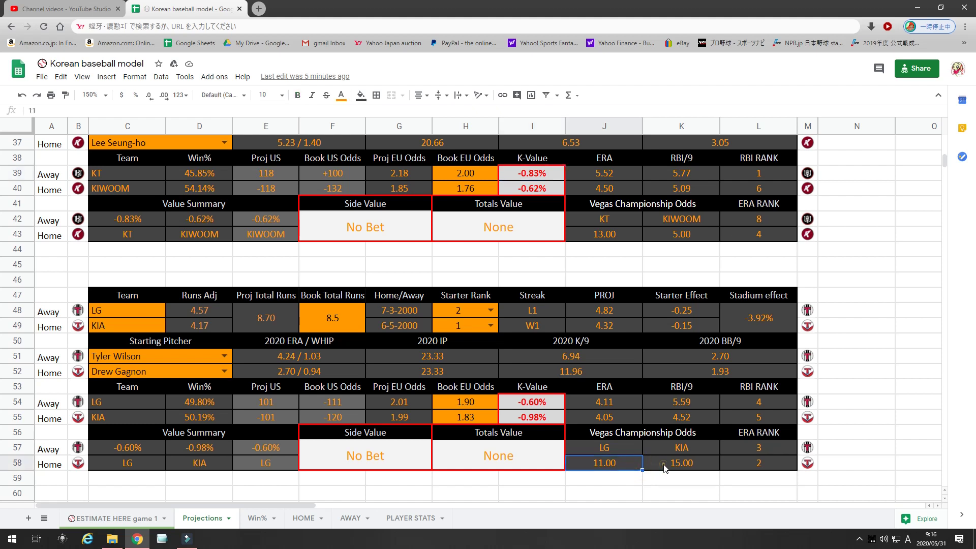
pyautogui.click(663, 464)
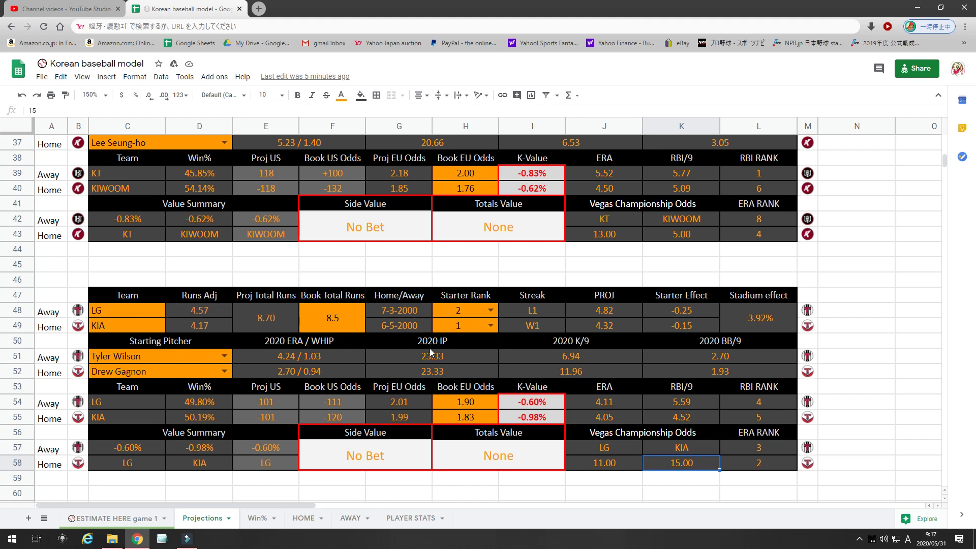
pyautogui.click(460, 330)
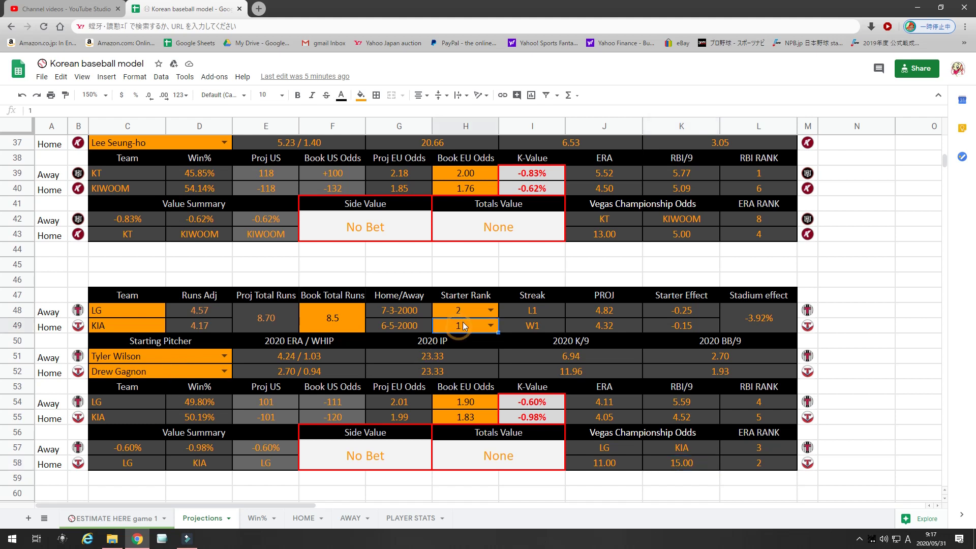
pyautogui.click(467, 311)
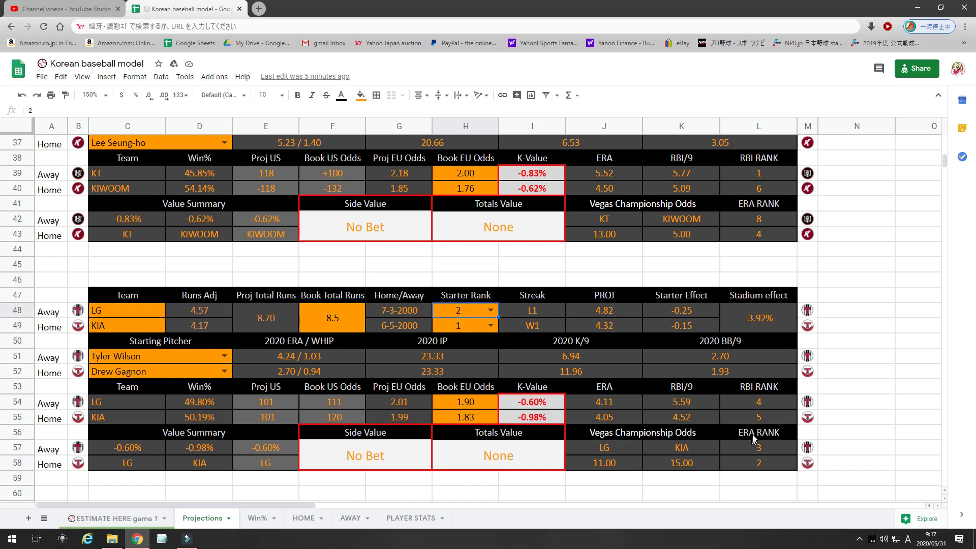
# - Review LG's RBI rank, both teams' ERA ranks, and the LG–KIA projected and book total runs
pyautogui.click(759, 406)
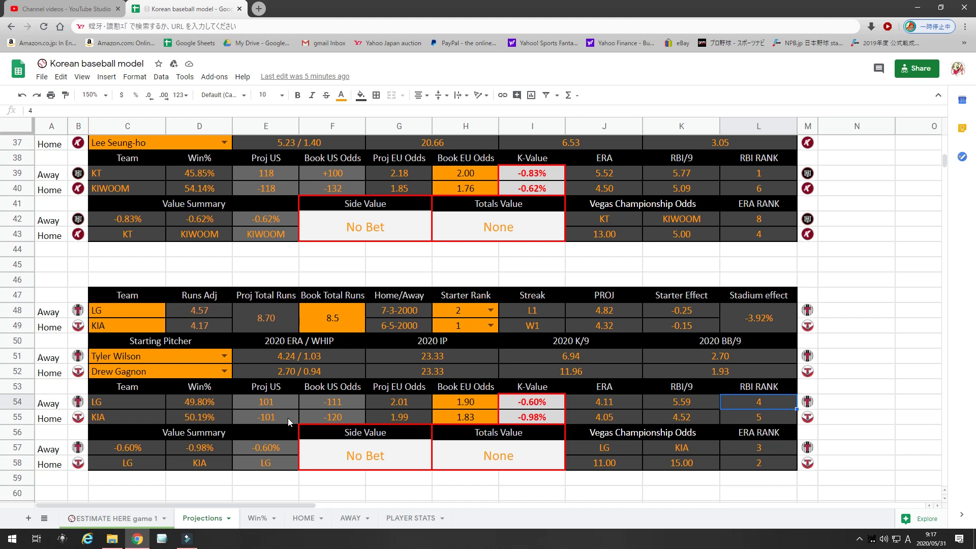
pyautogui.click(766, 462)
pyautogui.click(768, 450)
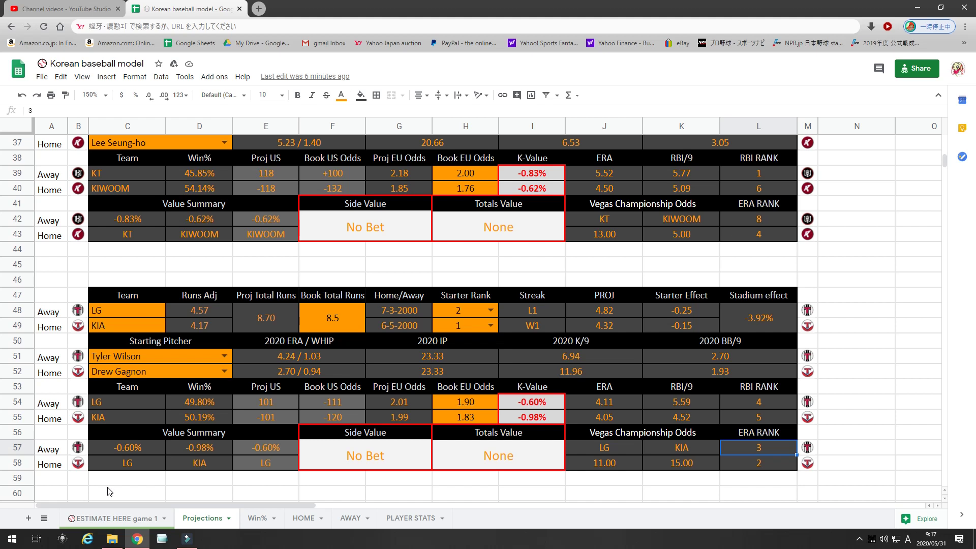
pyautogui.click(270, 324)
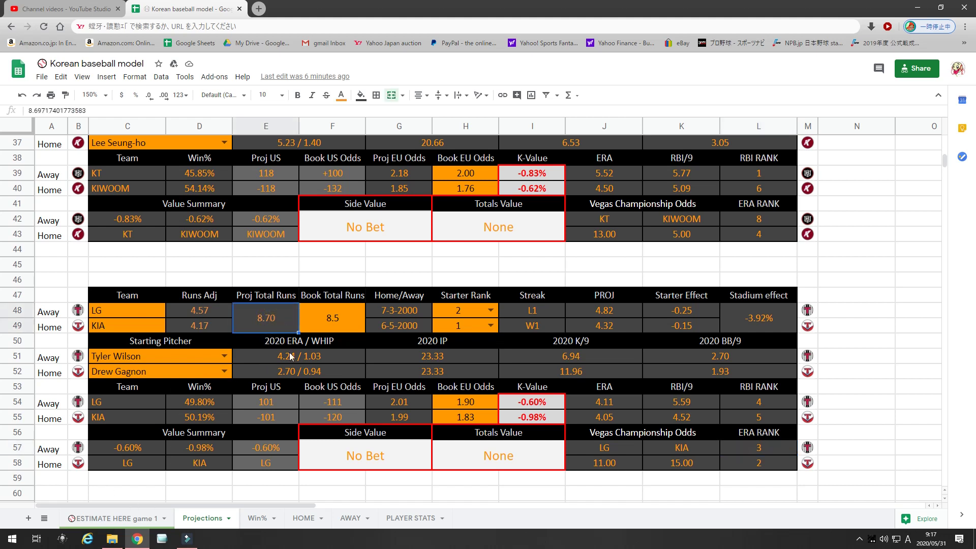
pyautogui.click(339, 319)
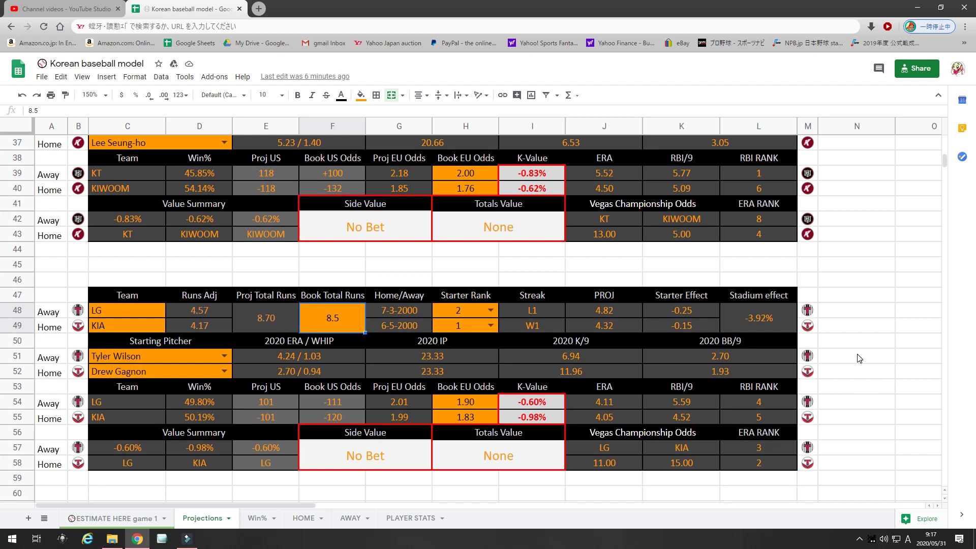
# - Examine the Lotte–Doosan game's starter ranks and compare its projected and book total runs
pyautogui.scroll(-5, 858, 358)
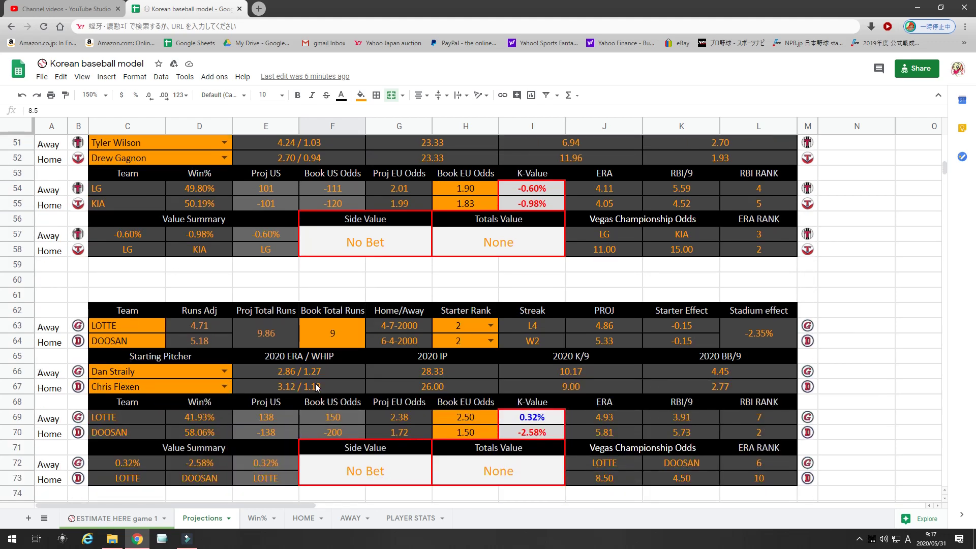
pyautogui.click(469, 325)
pyautogui.click(475, 342)
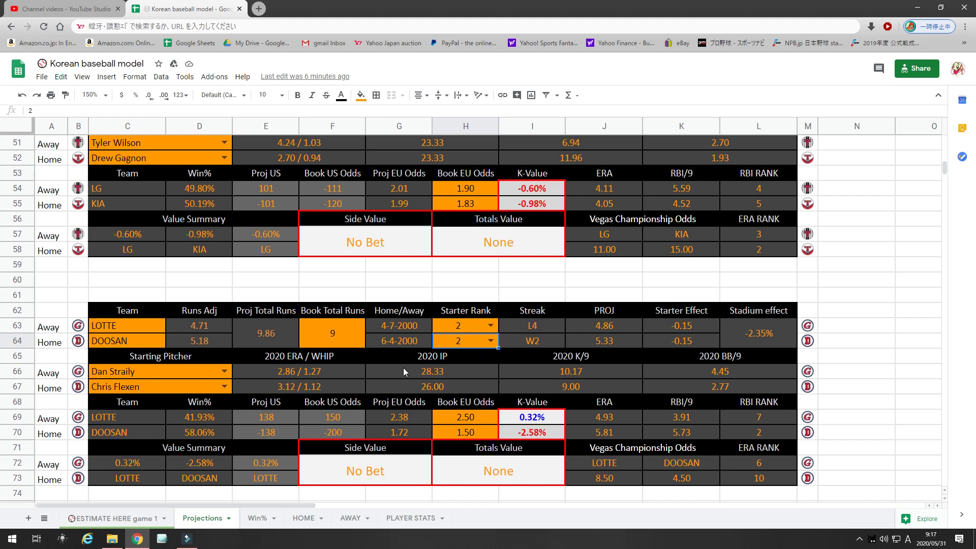
pyautogui.click(282, 340)
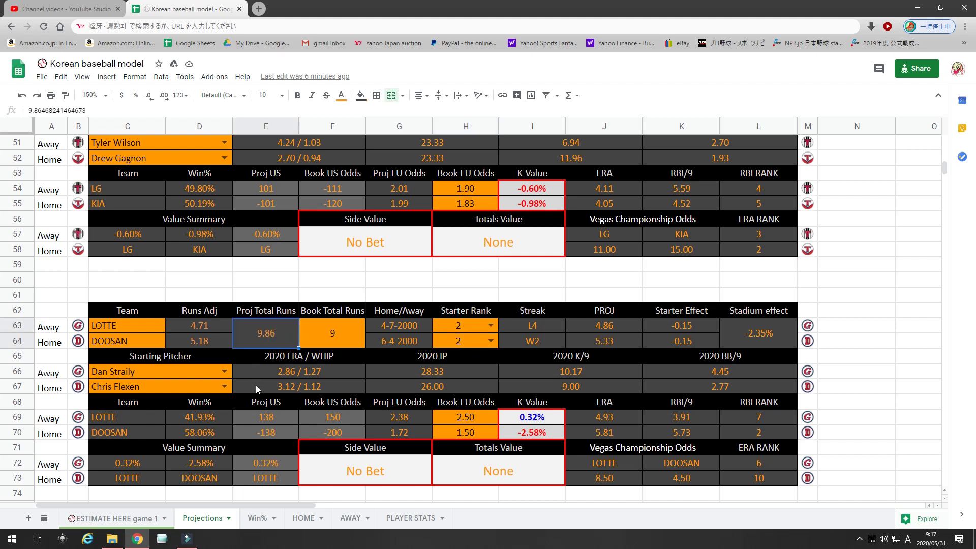
pyautogui.click(349, 331)
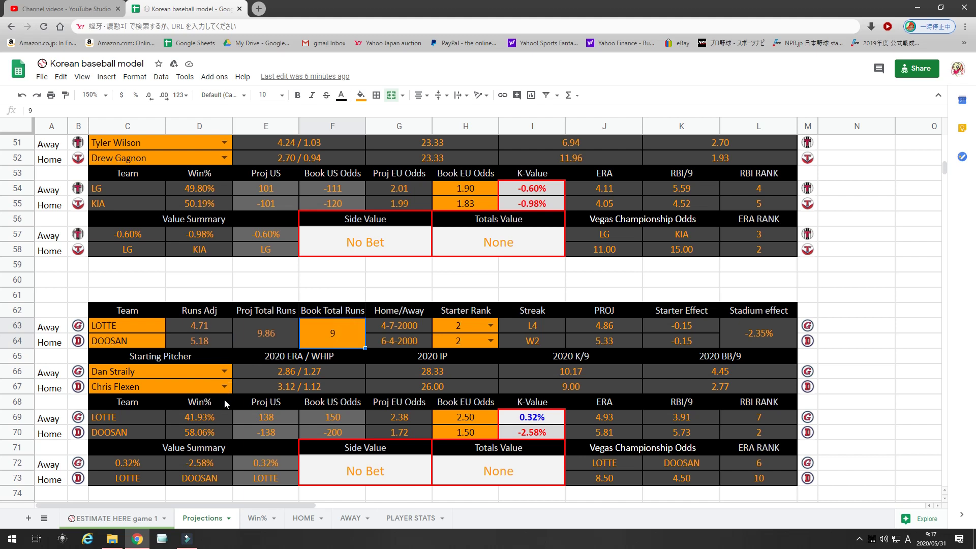
# - Review Doosan's win percentage, projected and book EU odds, K-Value, RBI rank and ERA rank
pyautogui.click(200, 437)
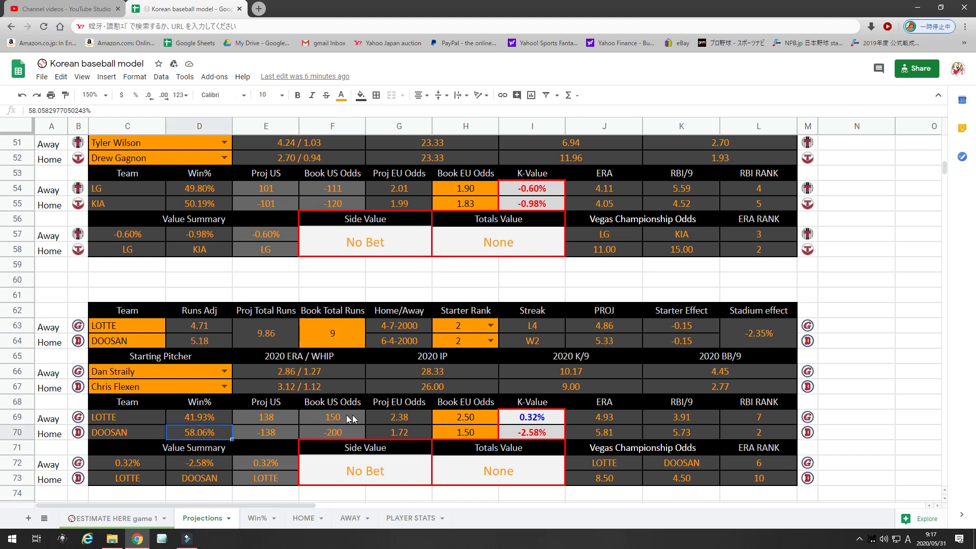
pyautogui.click(413, 432)
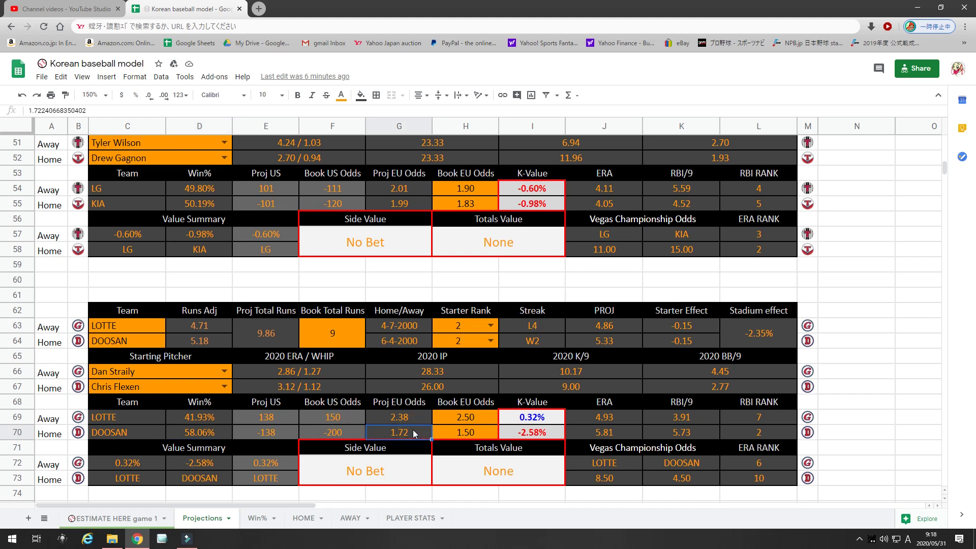
pyautogui.click(457, 436)
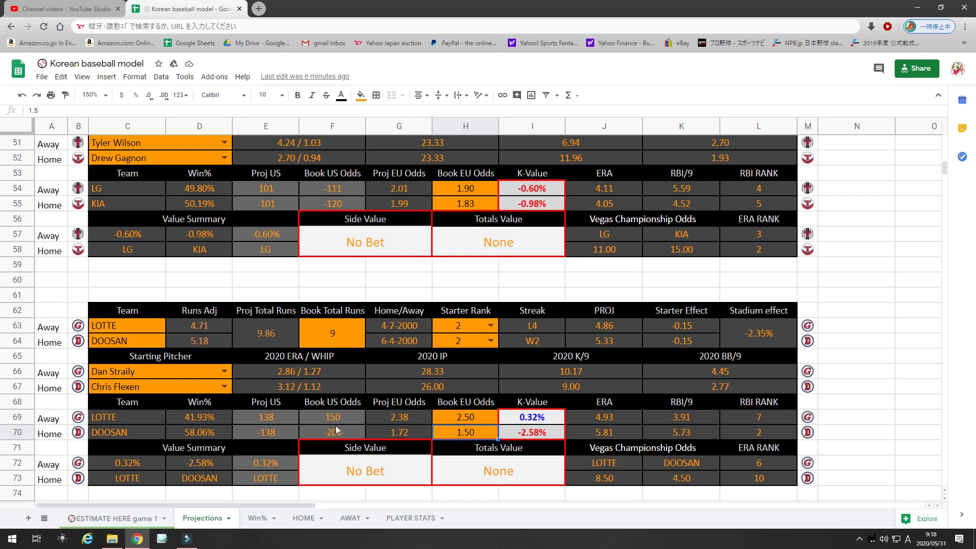
pyautogui.click(537, 436)
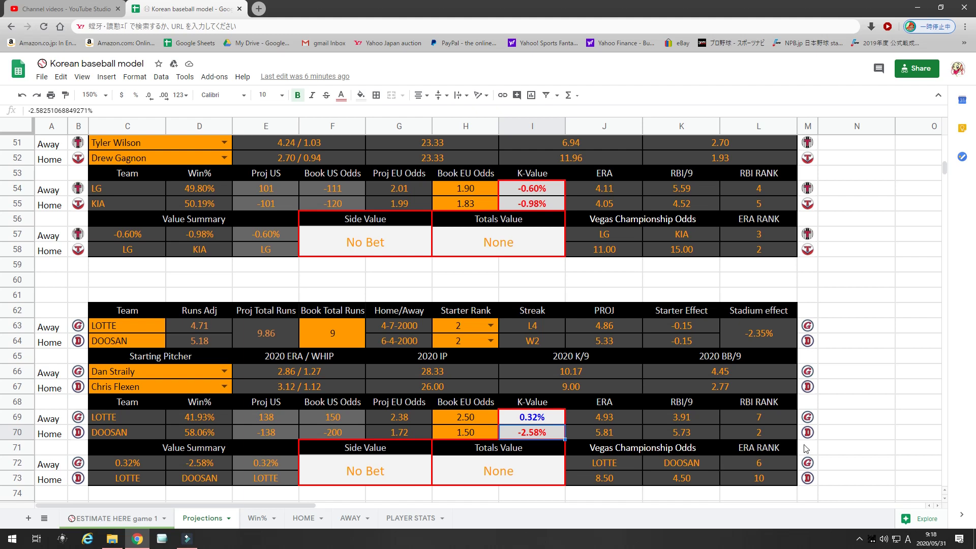
pyautogui.click(759, 432)
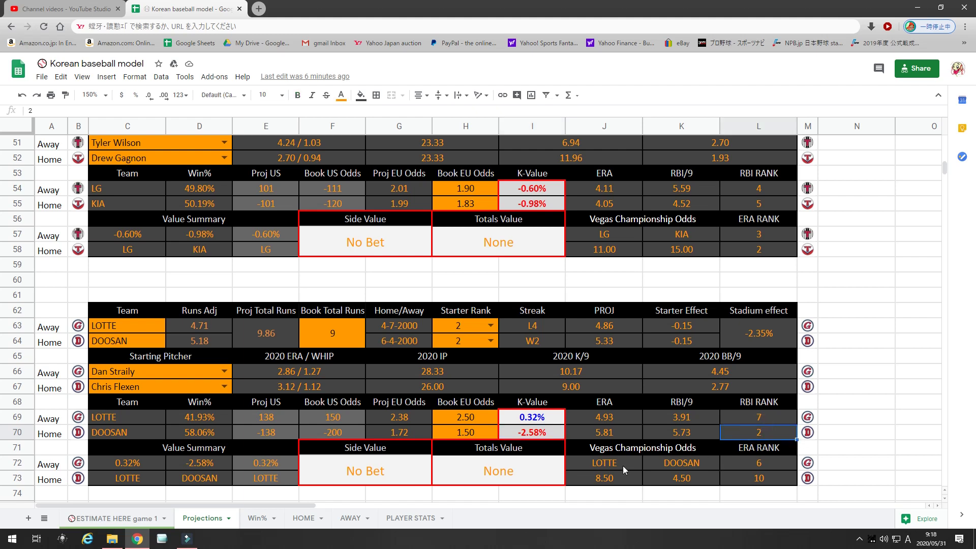
pyautogui.click(755, 478)
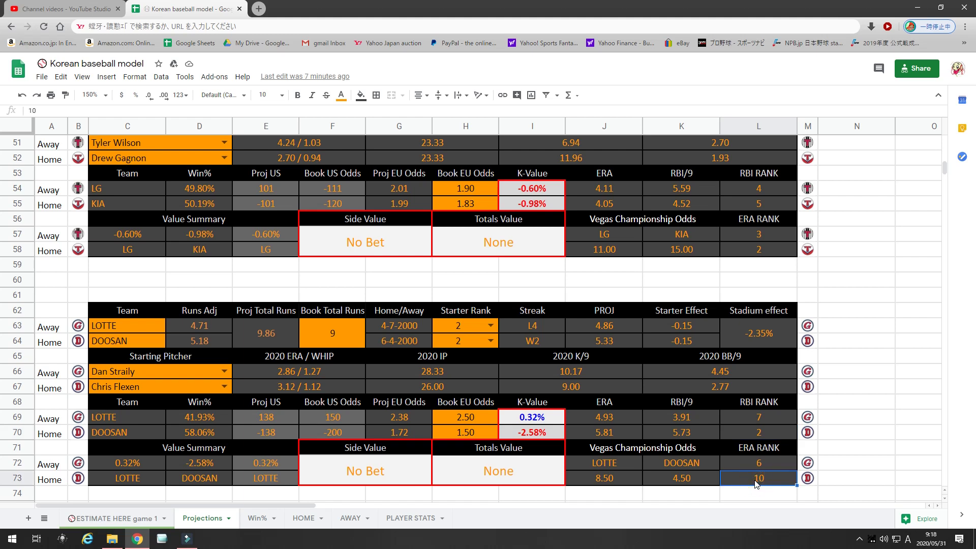
pyautogui.click(206, 436)
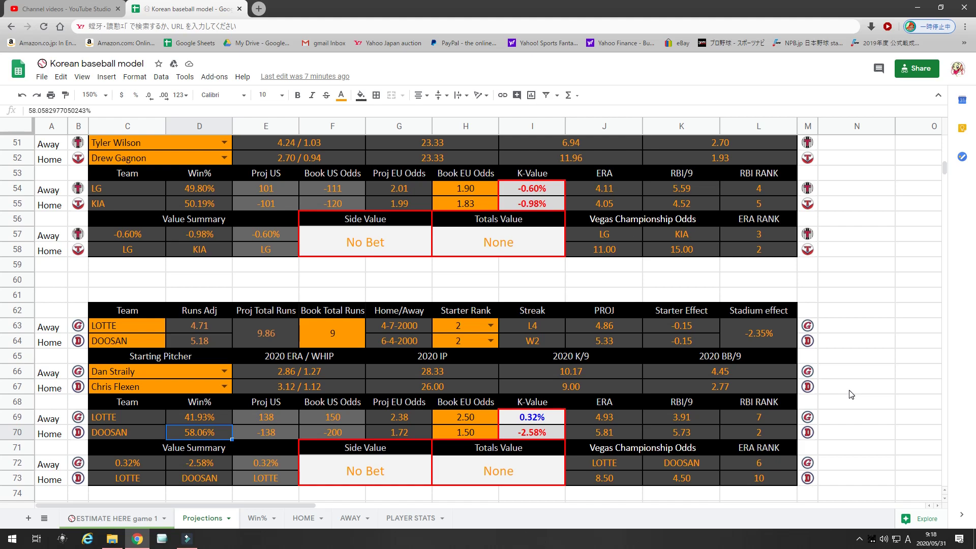
# - Return to the NC–Samsung table at the start of the sheet and select cell E1 above it
pyautogui.scroll(12, 851, 394)
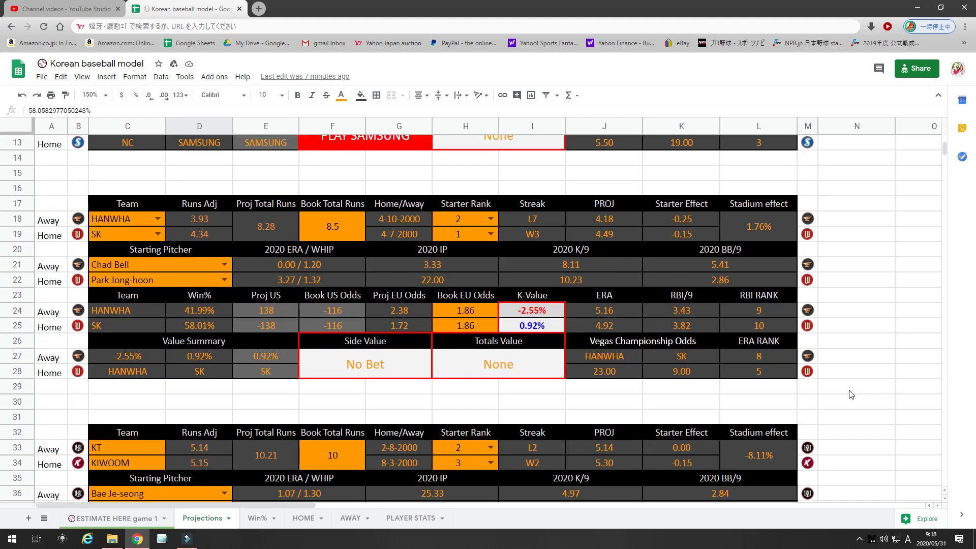
pyautogui.scroll(4, 848, 393)
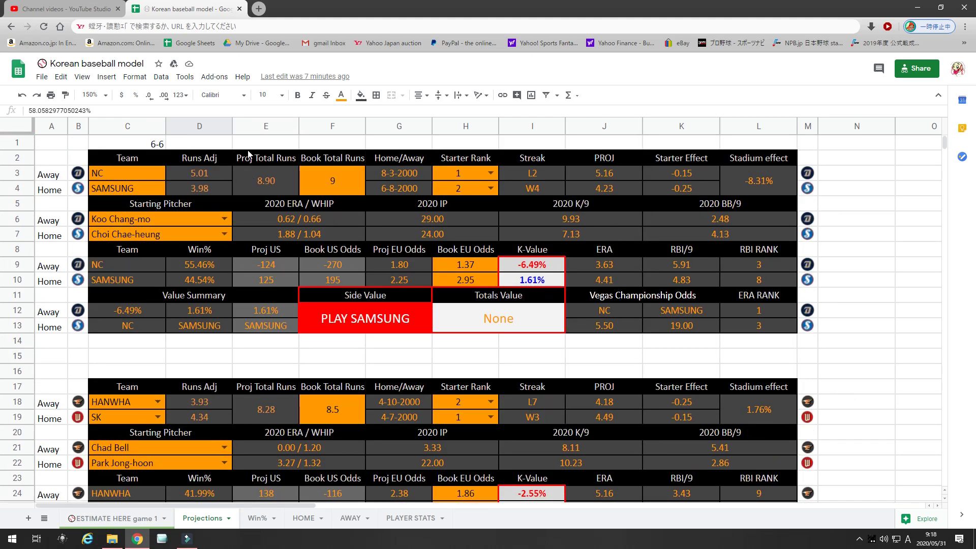
pyautogui.click(262, 144)
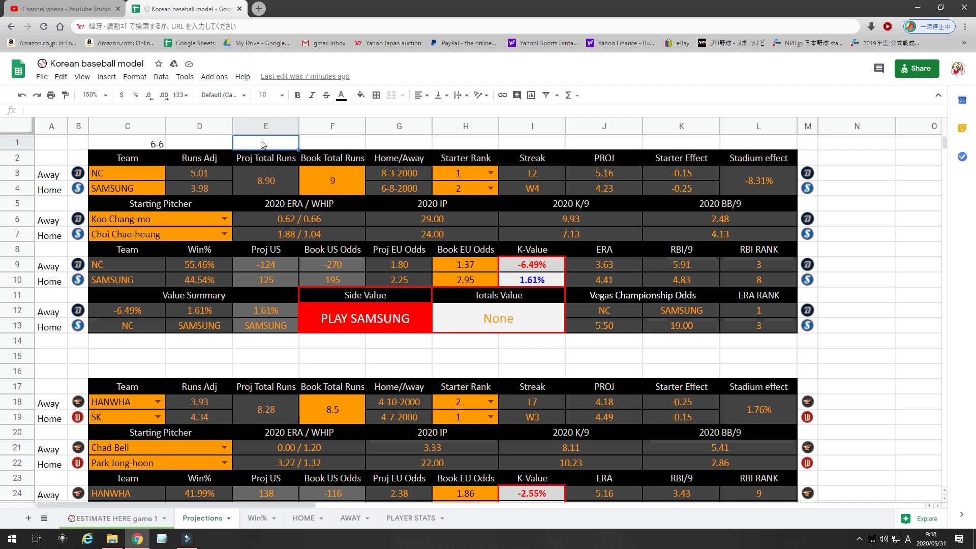
# - Enter the pick "Doosan score 1st 1.90" in cell E1 above the NC–Samsung table
pyautogui.write('Doosan score 1st')
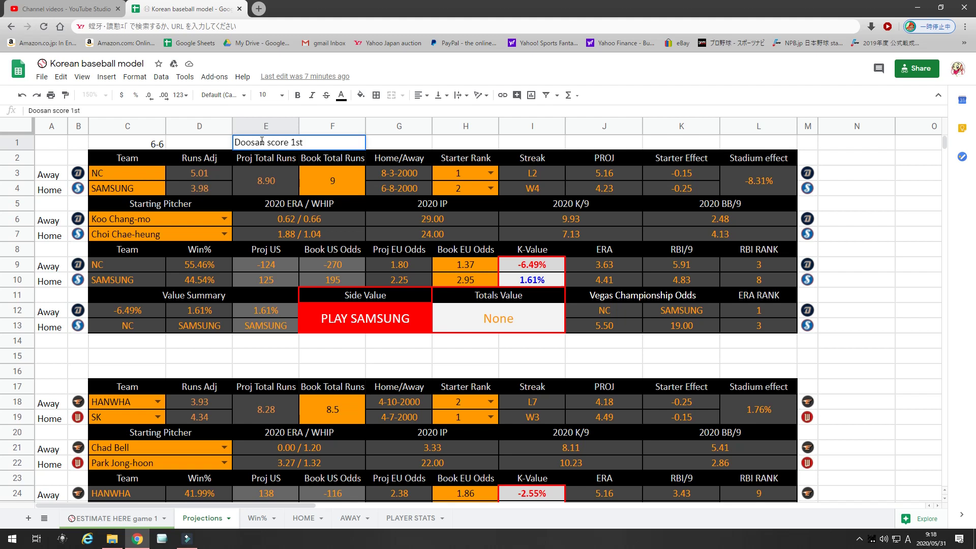
pyautogui.write(' 1.90')
pyautogui.press('Tab')
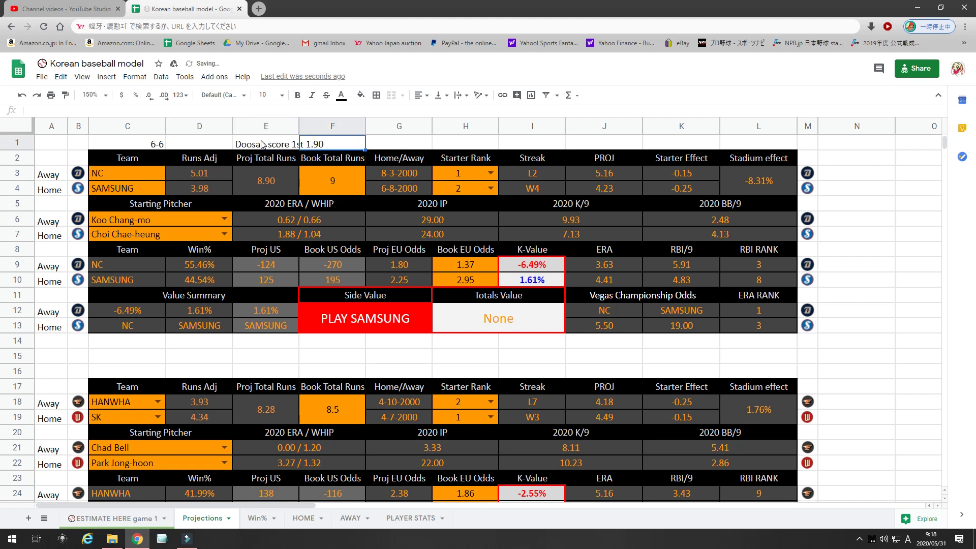
# - Enter the pick "KT 1st5 ML 1.68" in cell G1
pyautogui.press('Tab')
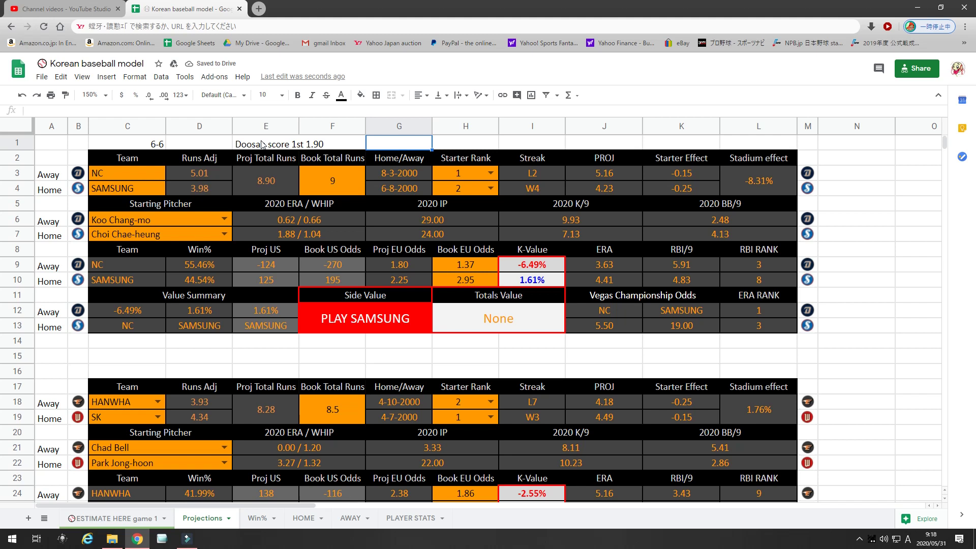
pyautogui.write('KT 1st5 ML')
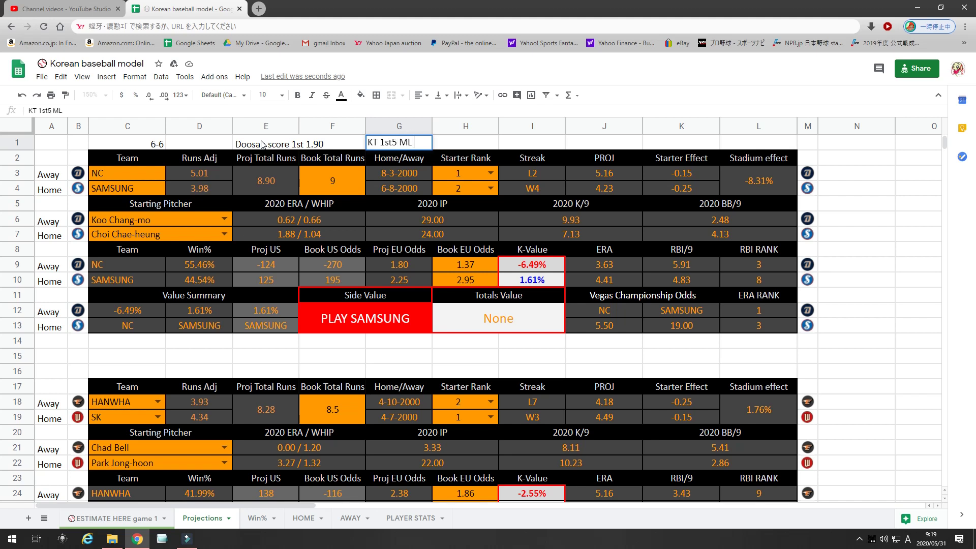
pyautogui.write(' 1.68')
pyautogui.press('Tab')
# - Enter the pick "SK/Hamwha 1st5 UNDER 4.5" in cell I1, with a slash between the team names
pyautogui.press('Tab')
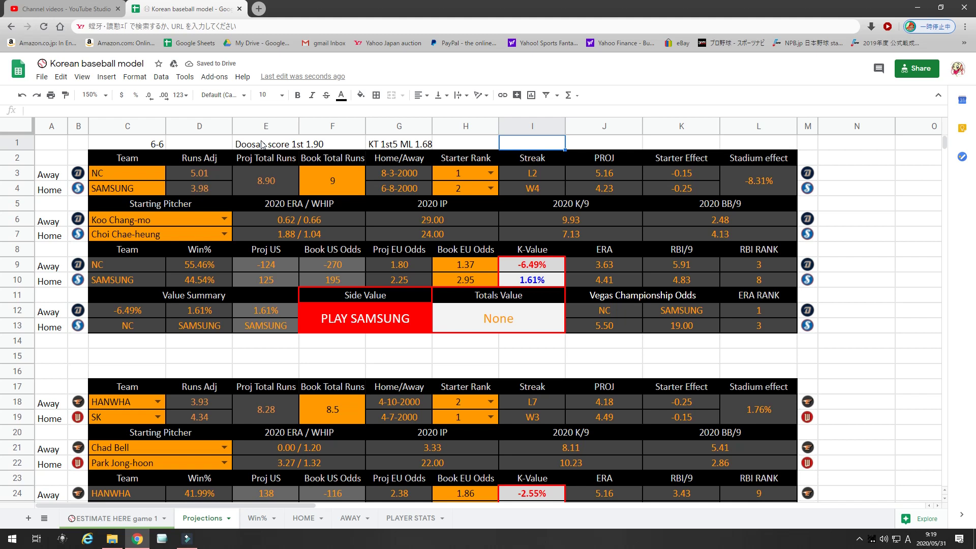
pyautogui.write('SK?Hamwha')
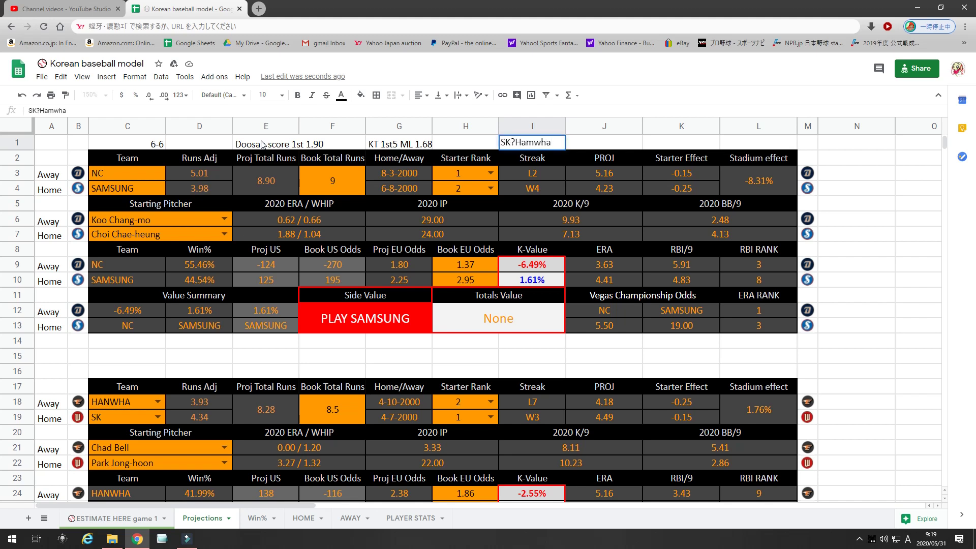
pyautogui.press('Return')
pyautogui.press('Up')
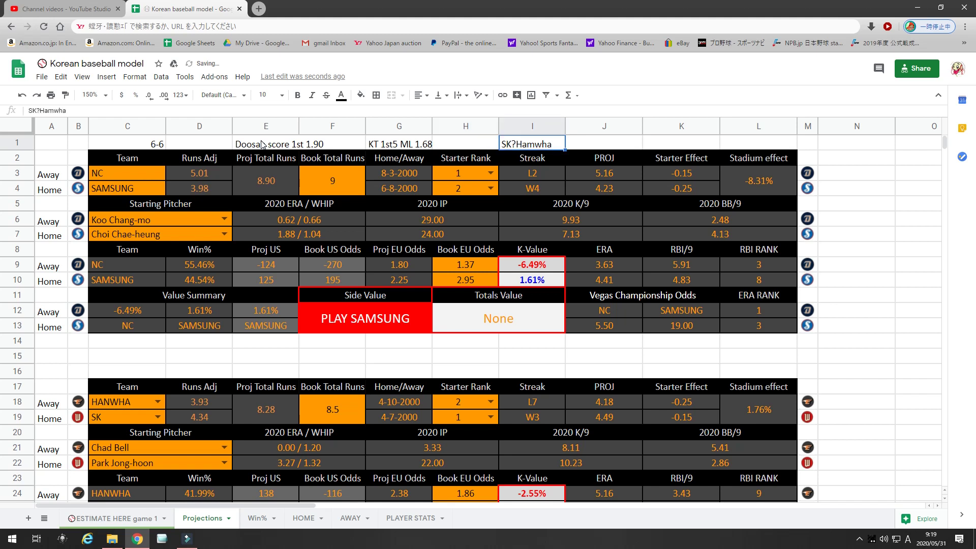
pyautogui.doubleClick(39, 111)
pyautogui.write('/Hamwha')
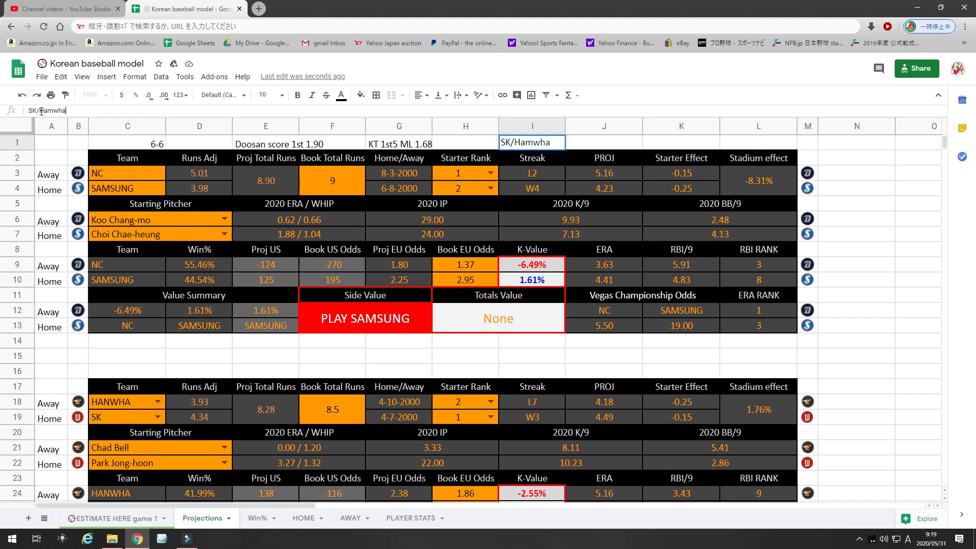
pyautogui.write(' 1st5 UNDER 4.5')
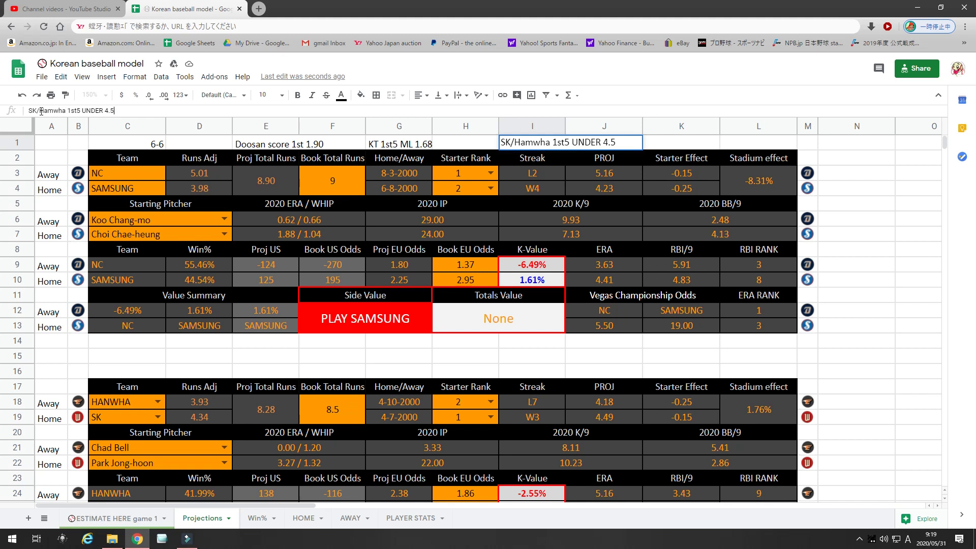
pyautogui.press('Return')
pyautogui.press('Up')
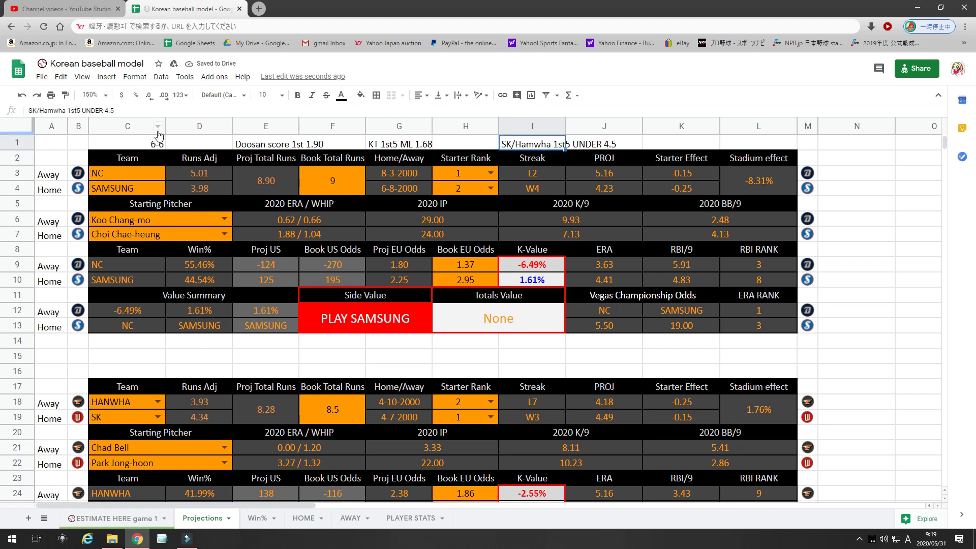
# - Append the odds 1.86 to the SK/Hamwha pick in cell I1
pyautogui.press('Return')
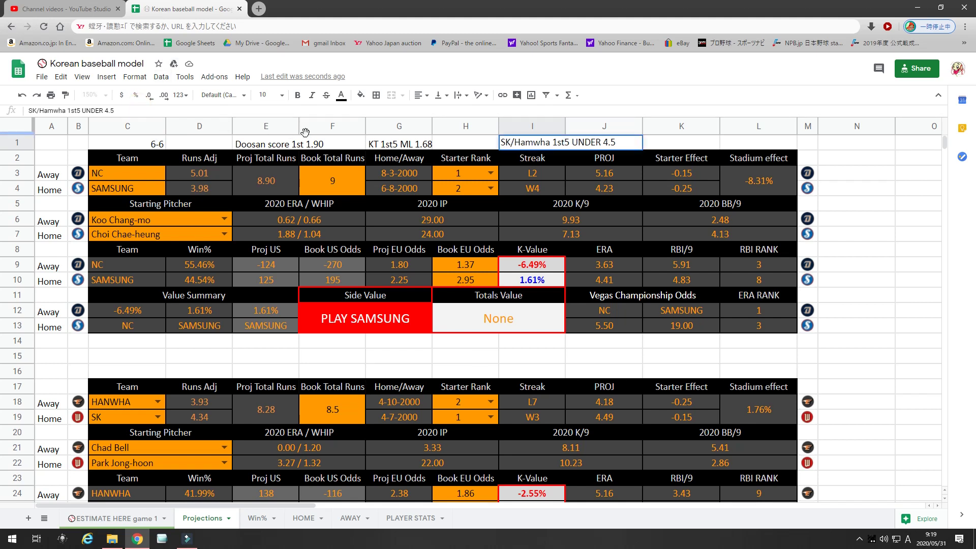
pyautogui.write('1.86')
pyautogui.press('Return')
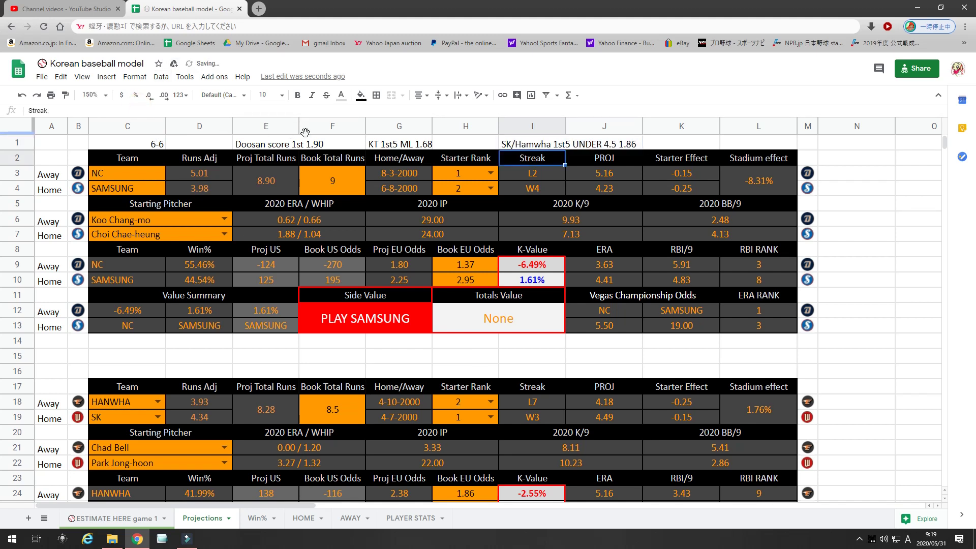
pyautogui.press('Left')
pyautogui.press('Left')
pyautogui.press('Left')
pyautogui.press('Left')
pyautogui.press('Left')
pyautogui.press('Left')
pyautogui.press('Left')
pyautogui.press('Left')
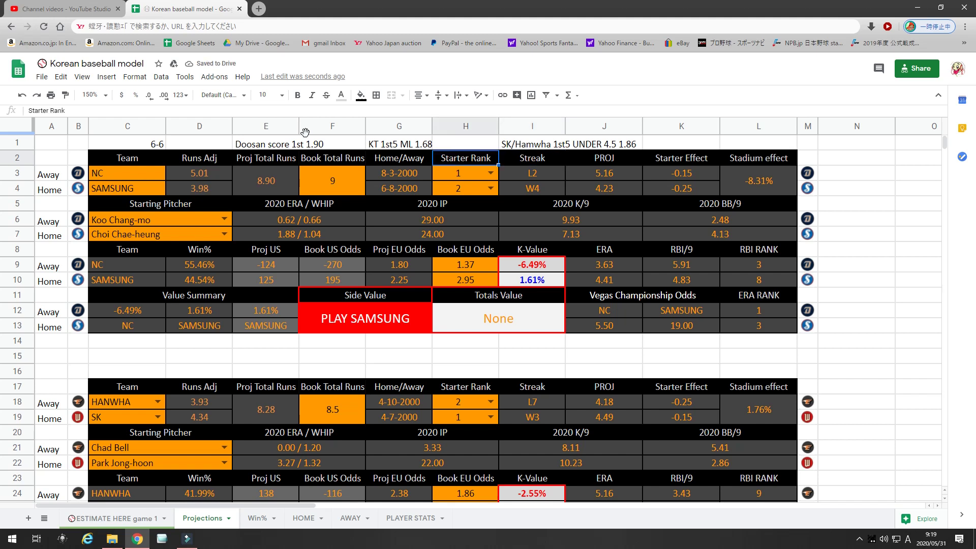
pyautogui.press('Up')
pyautogui.press('Right')
pyautogui.press('Right')
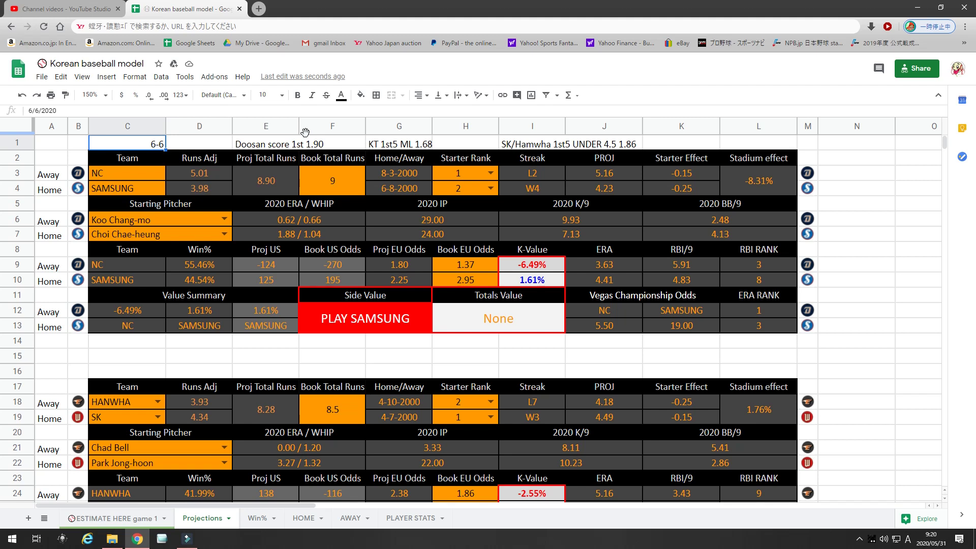
pyautogui.press('Left')
pyautogui.press('Left')
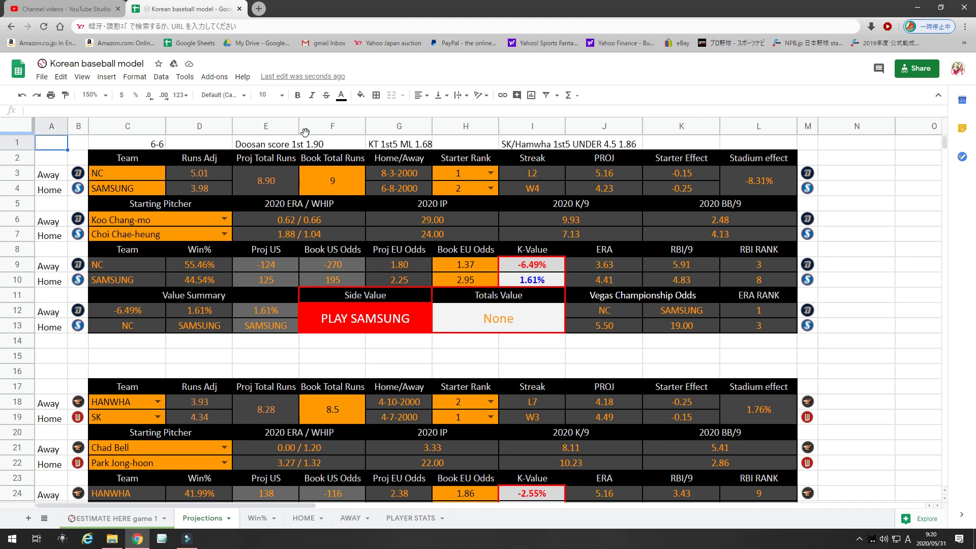